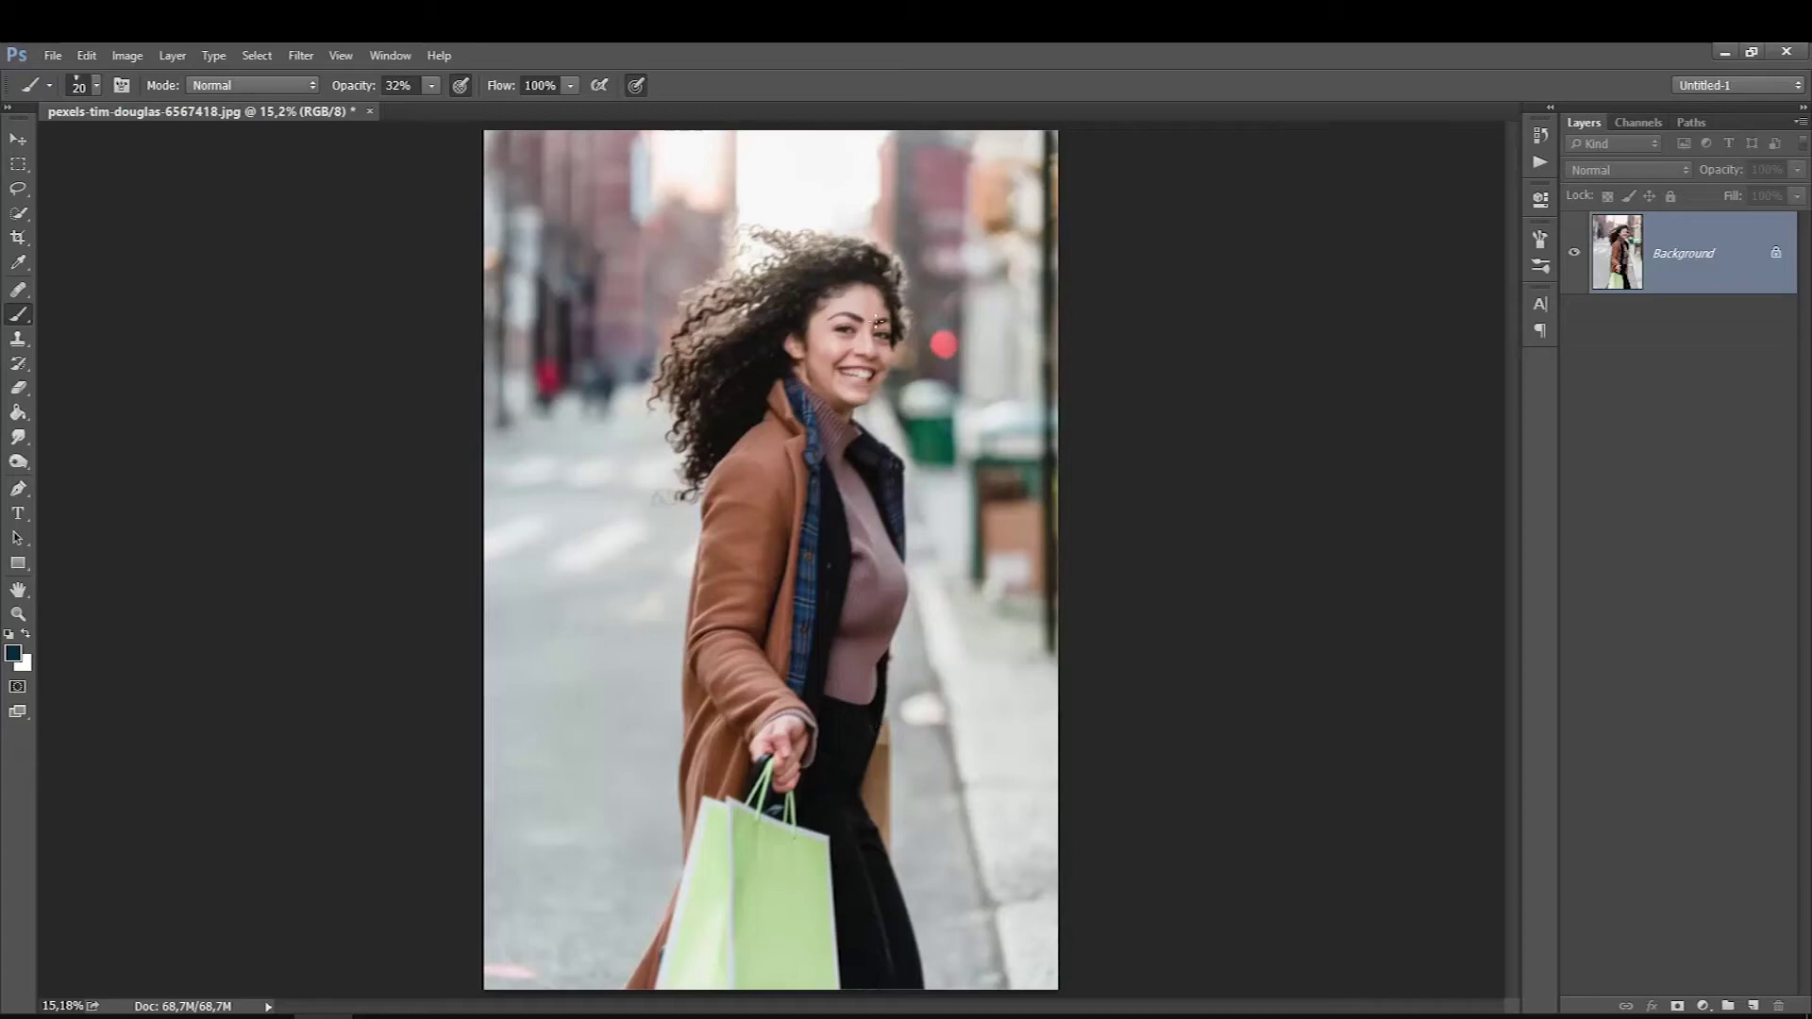
Step: Zoom in on the woman's face and duplicate the Background layer as Layer 1
scroll(871, 246, up, 3)
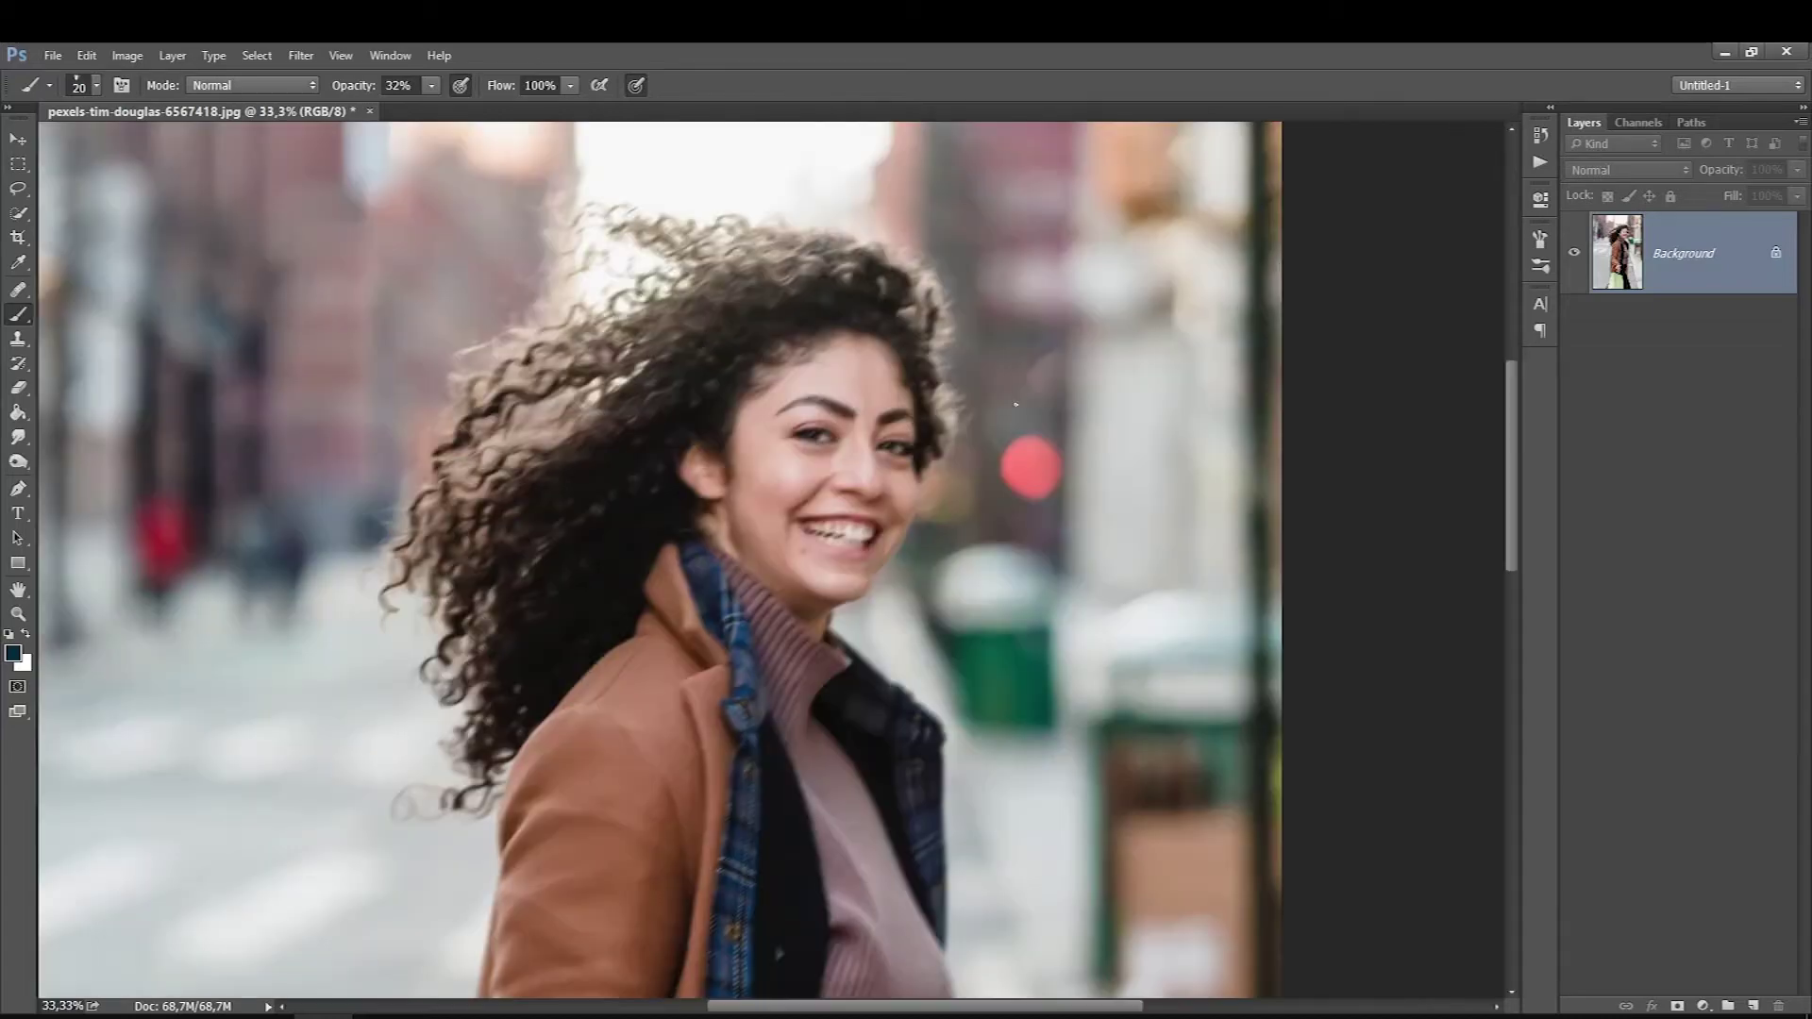
scroll(1016, 404, up, 1)
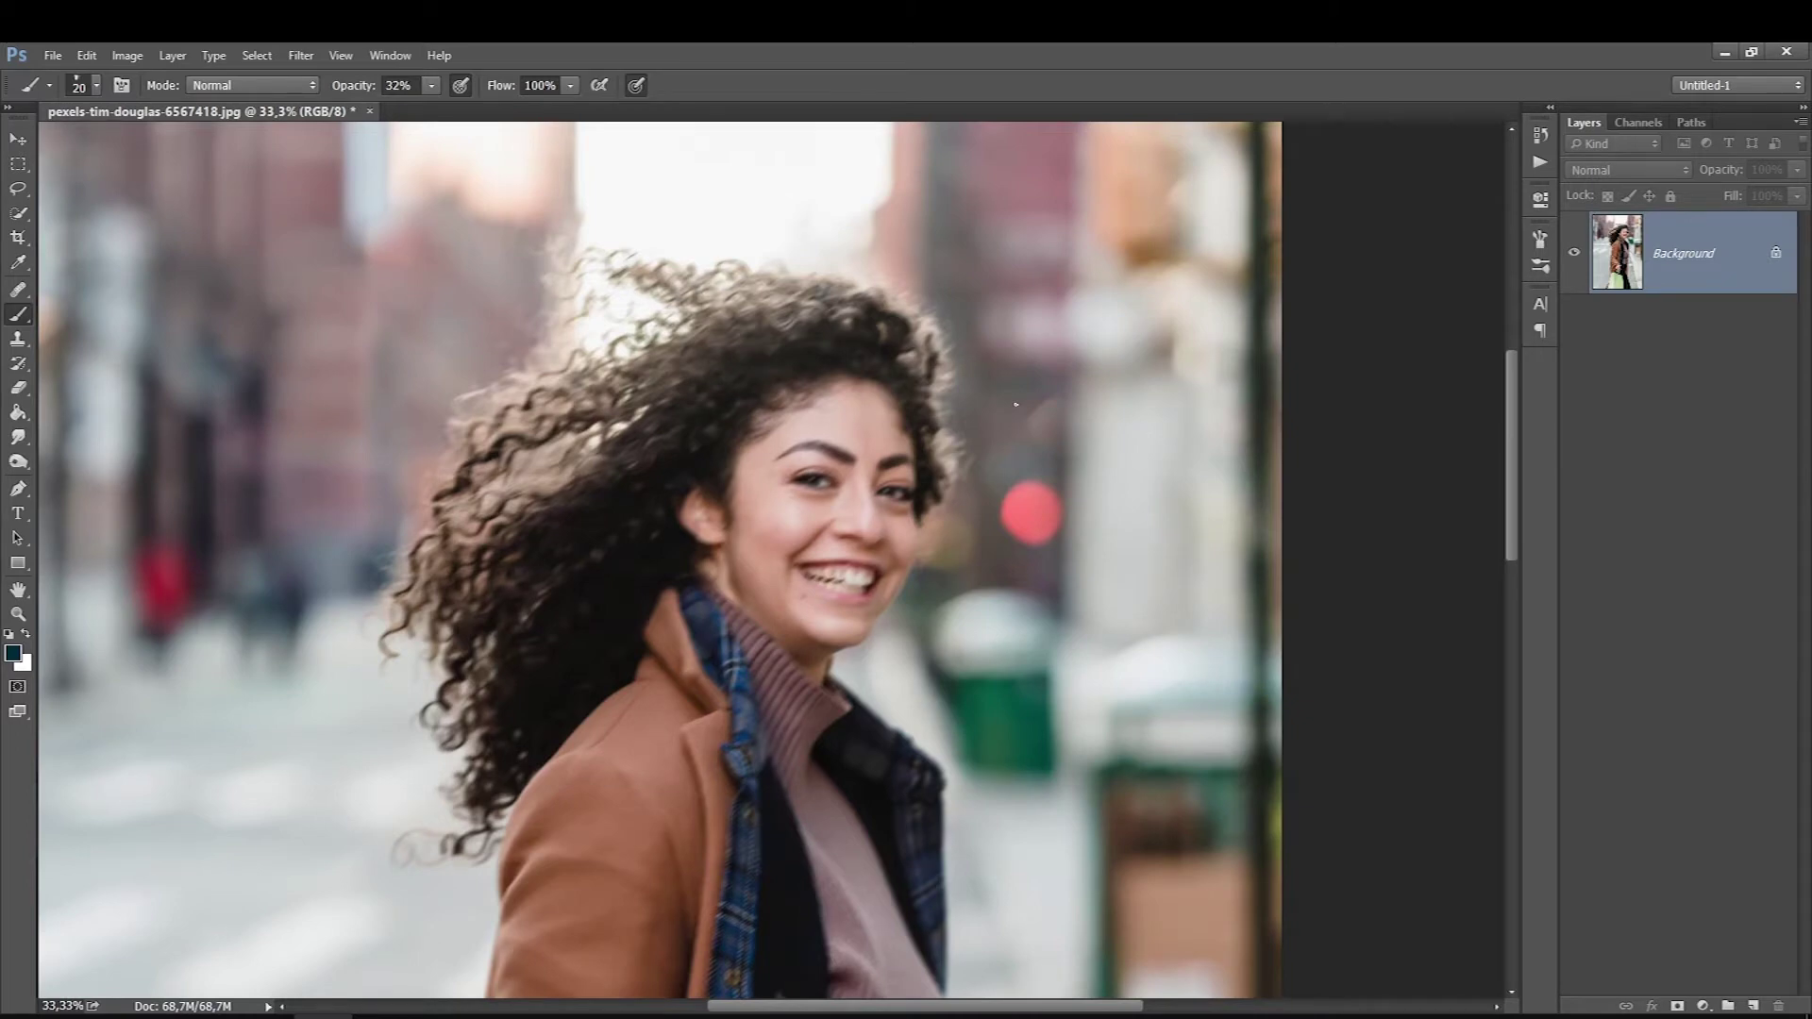
key(ctrl+j)
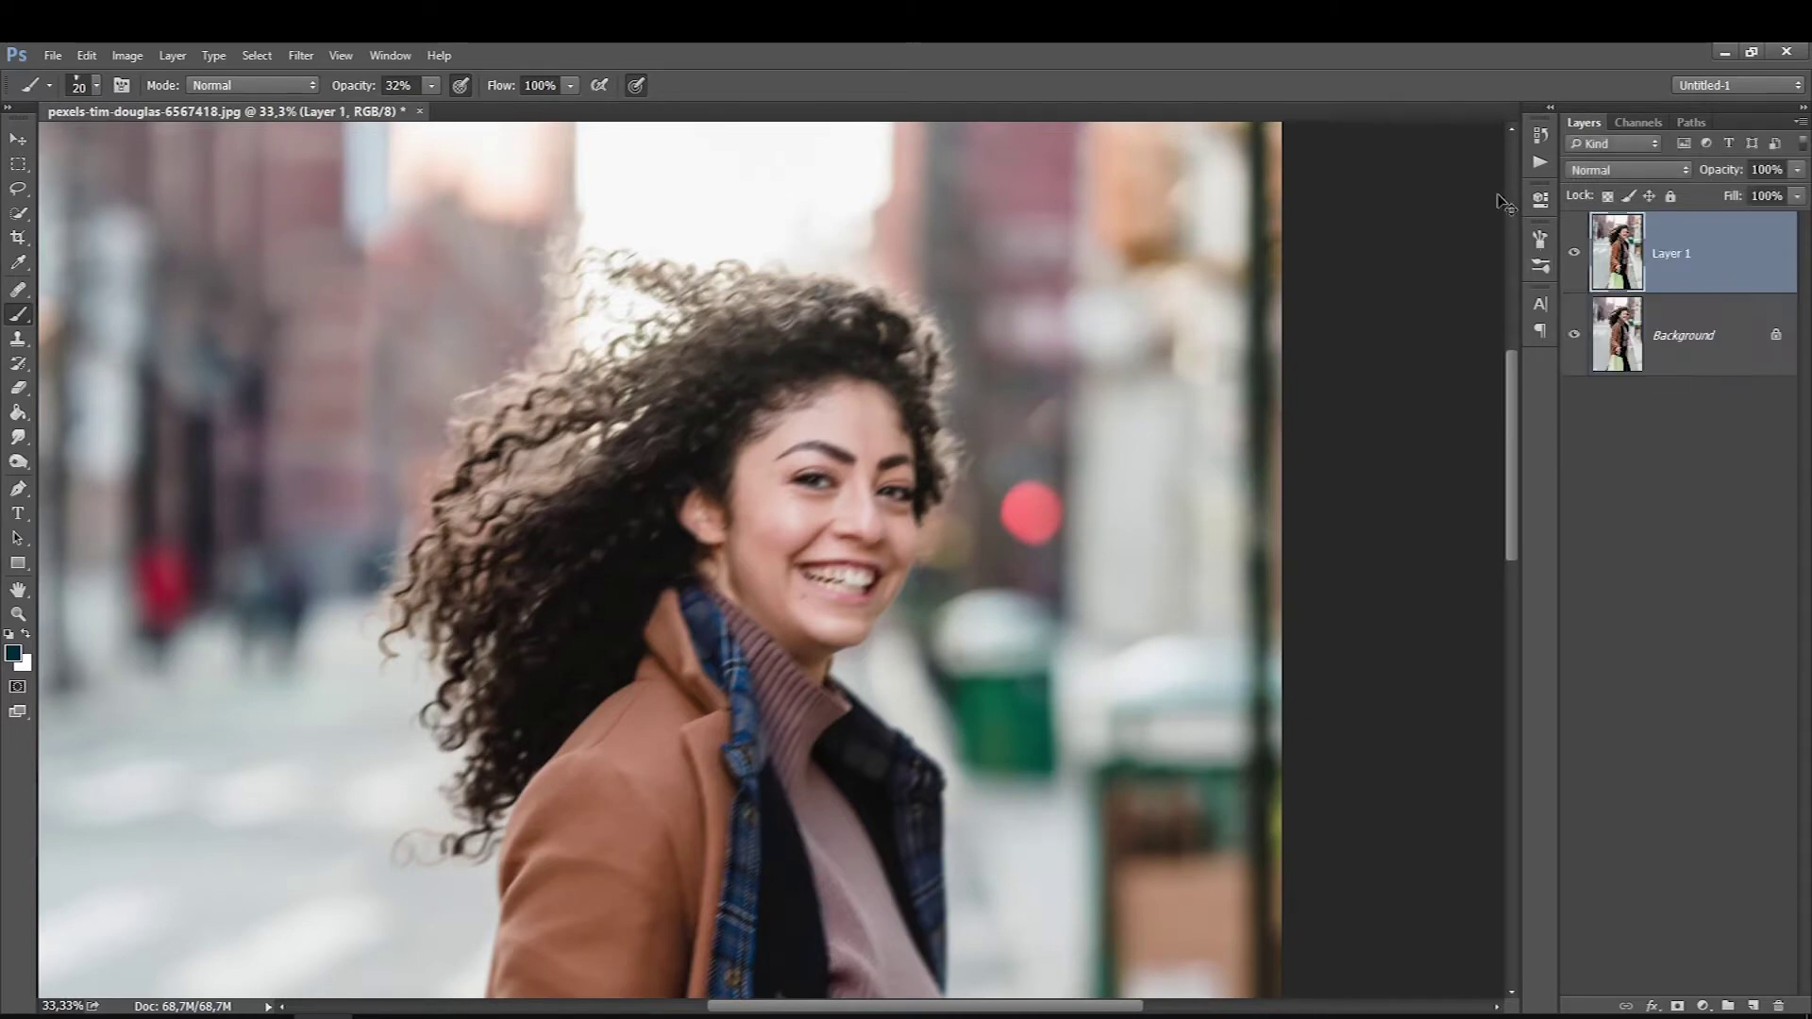
click(300, 57)
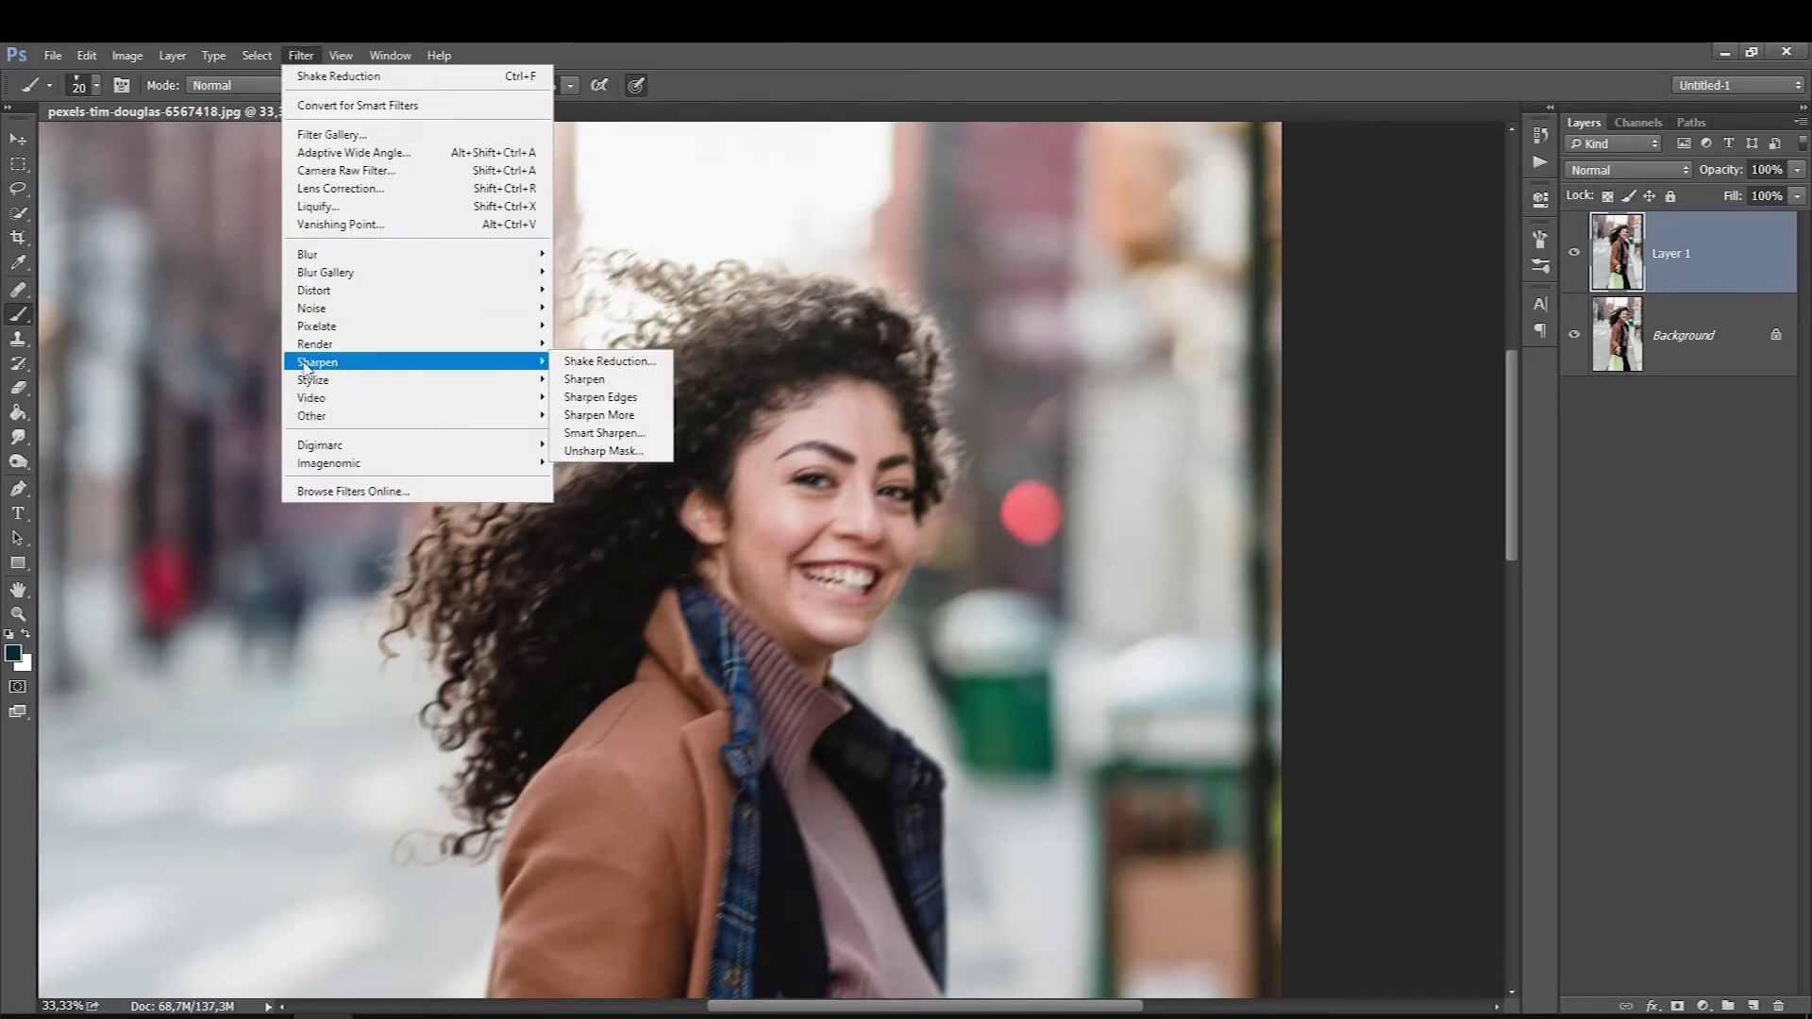
mouse_move(318, 362)
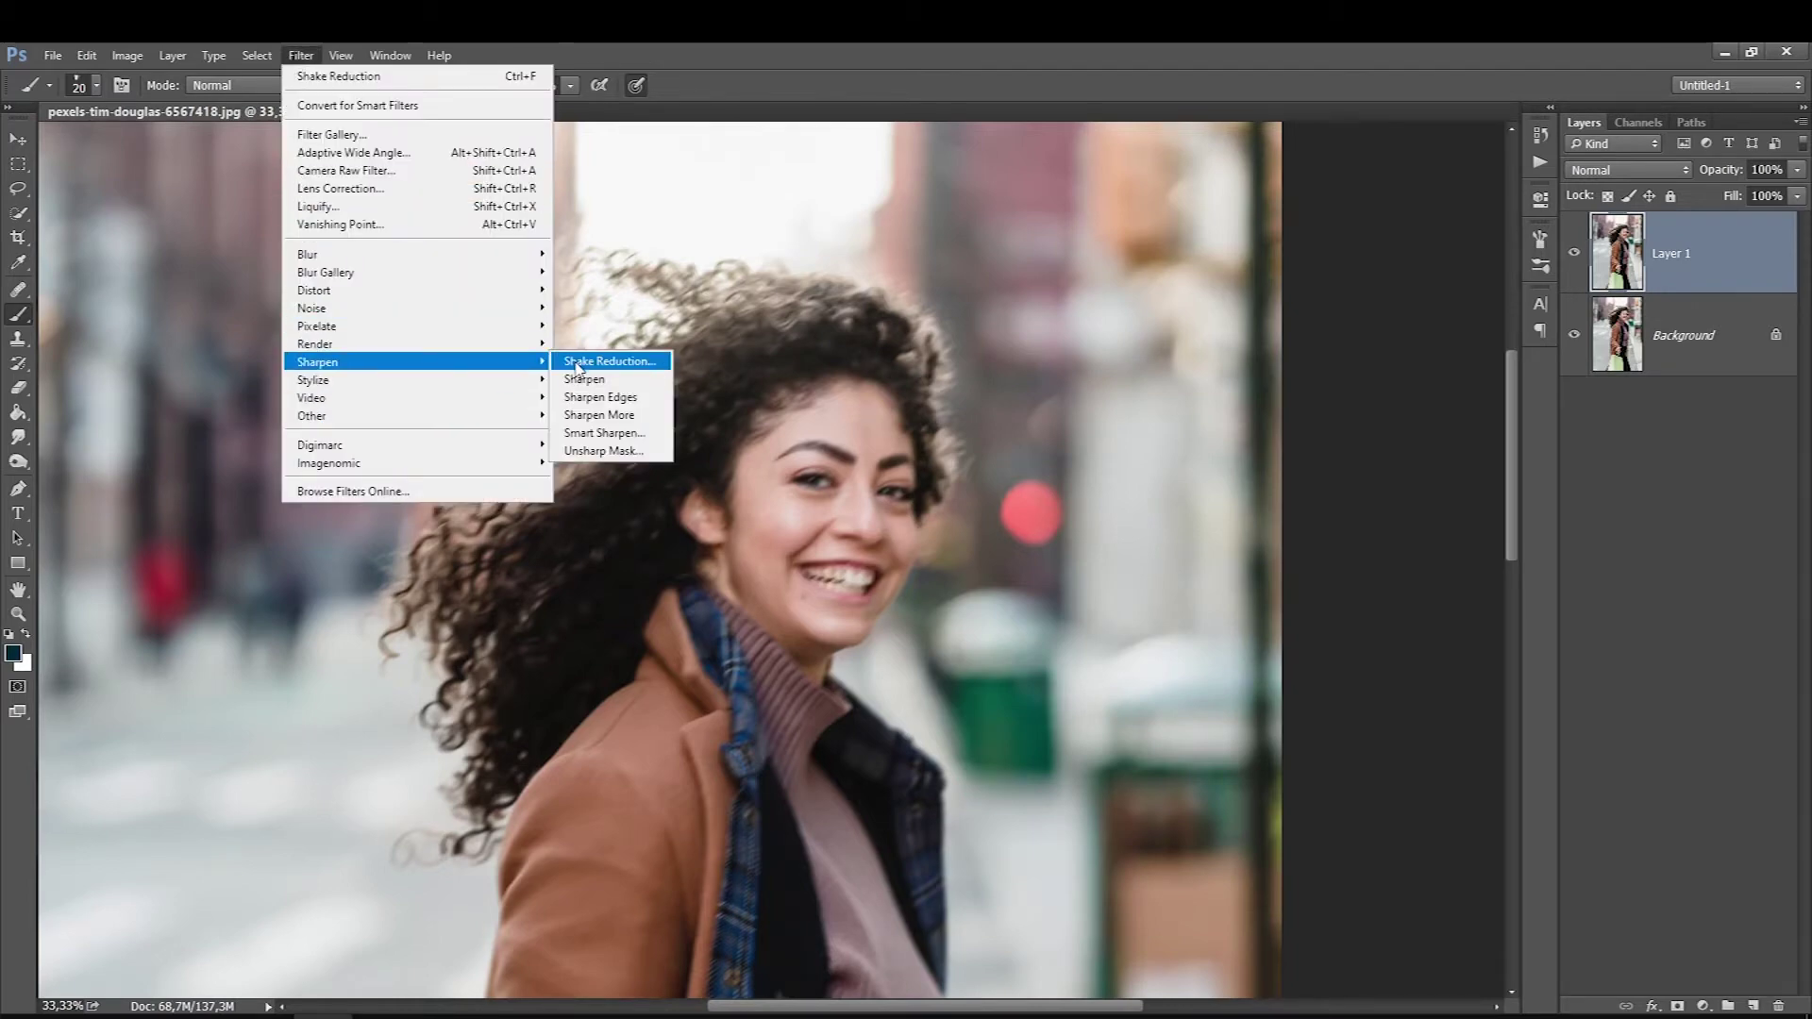
Step: Start Shake Reduction, turn off the default blur trace, and move the estimation region up to her face
click(574, 365)
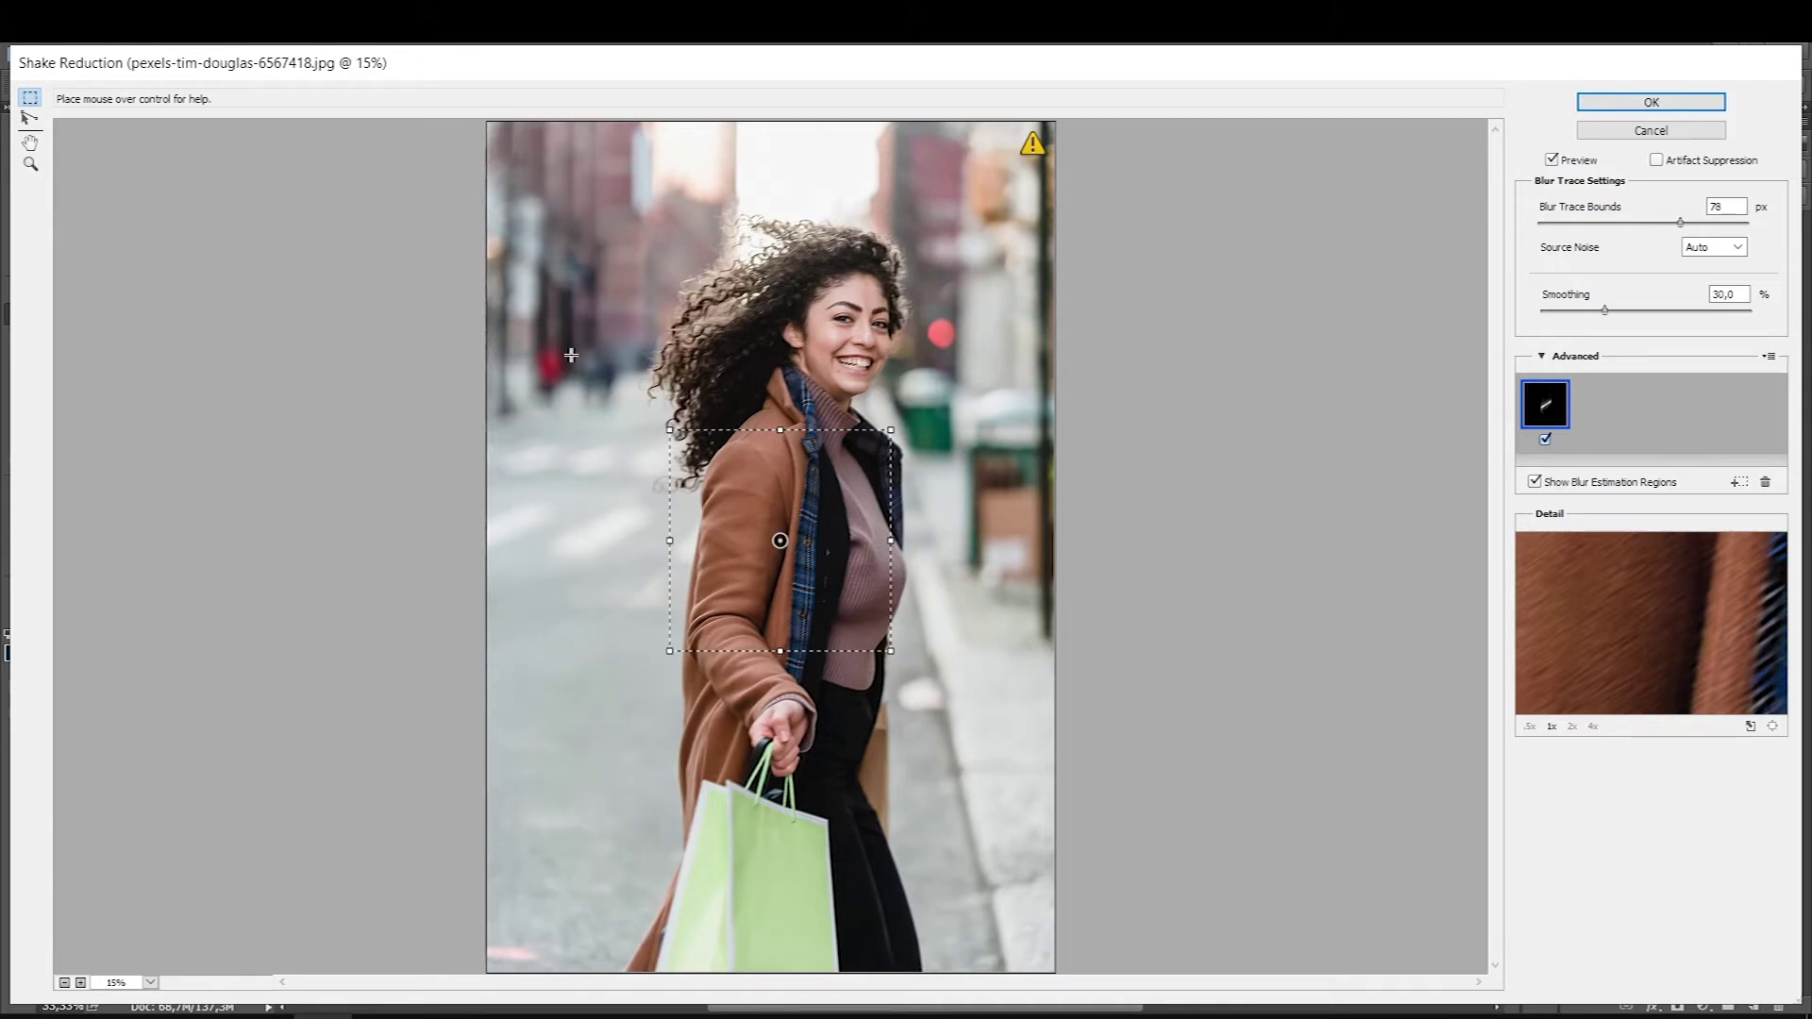
click(780, 541)
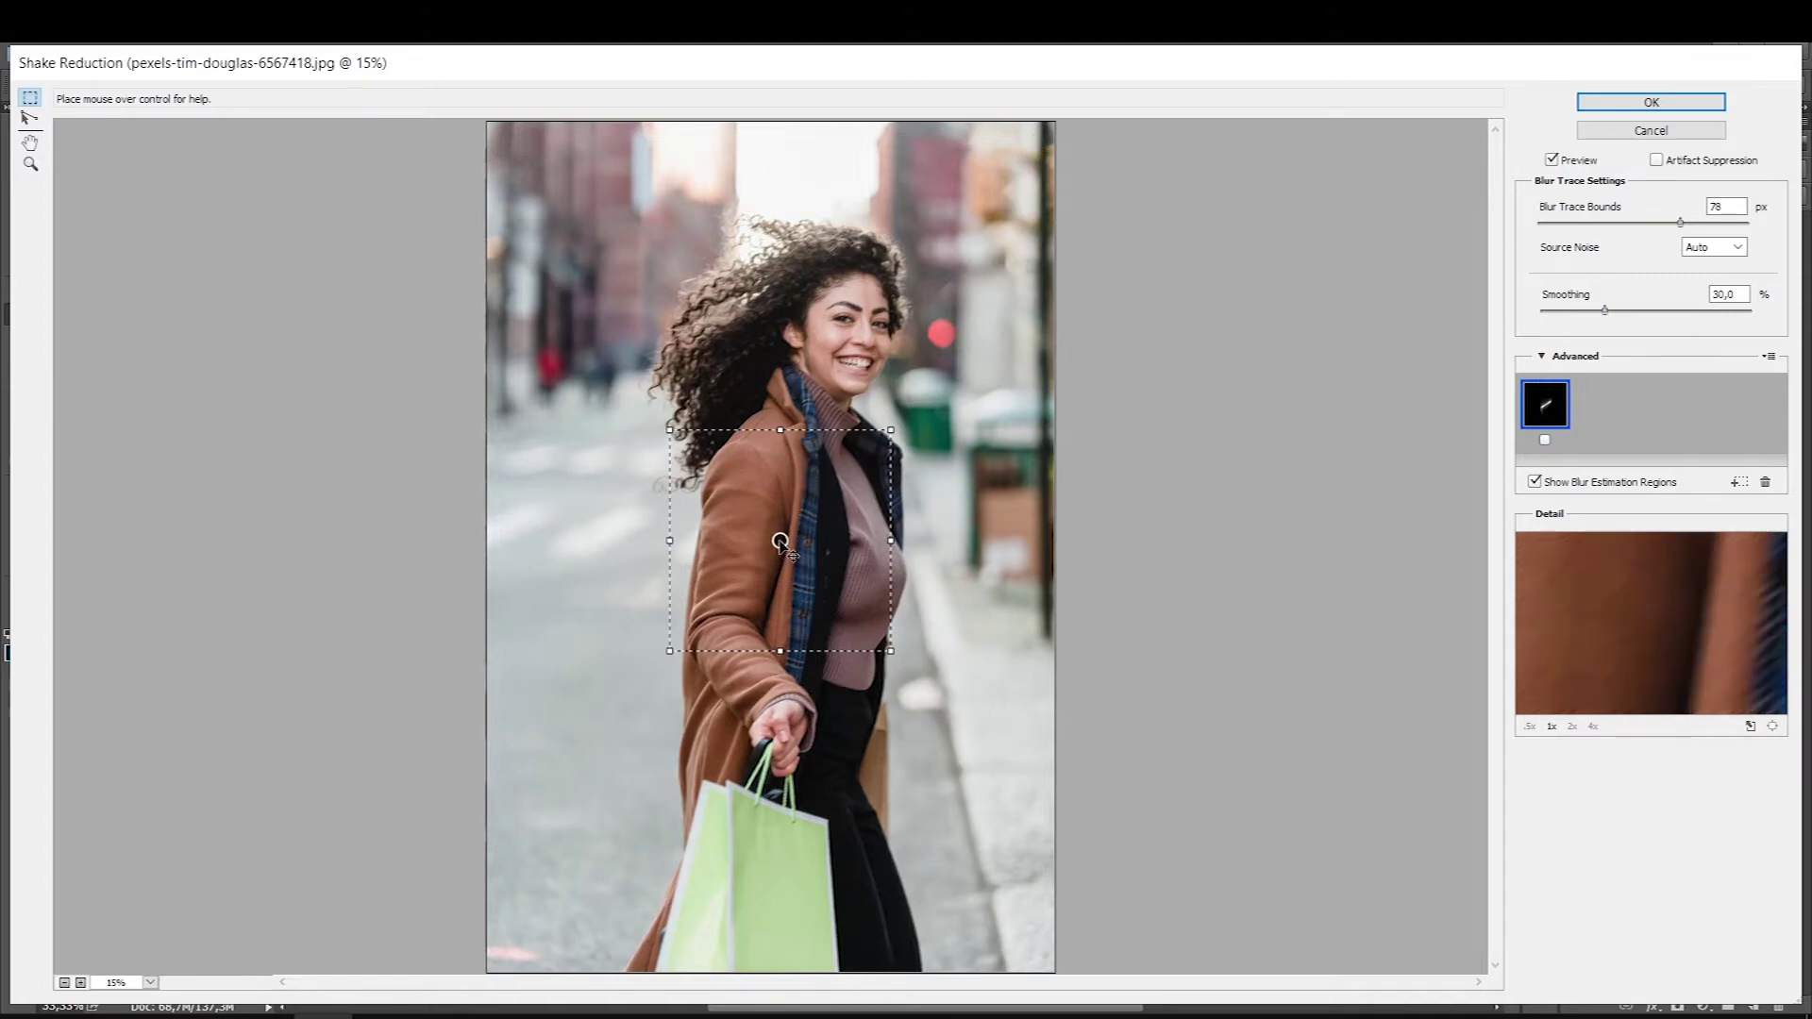
drag(780, 541, 815, 366)
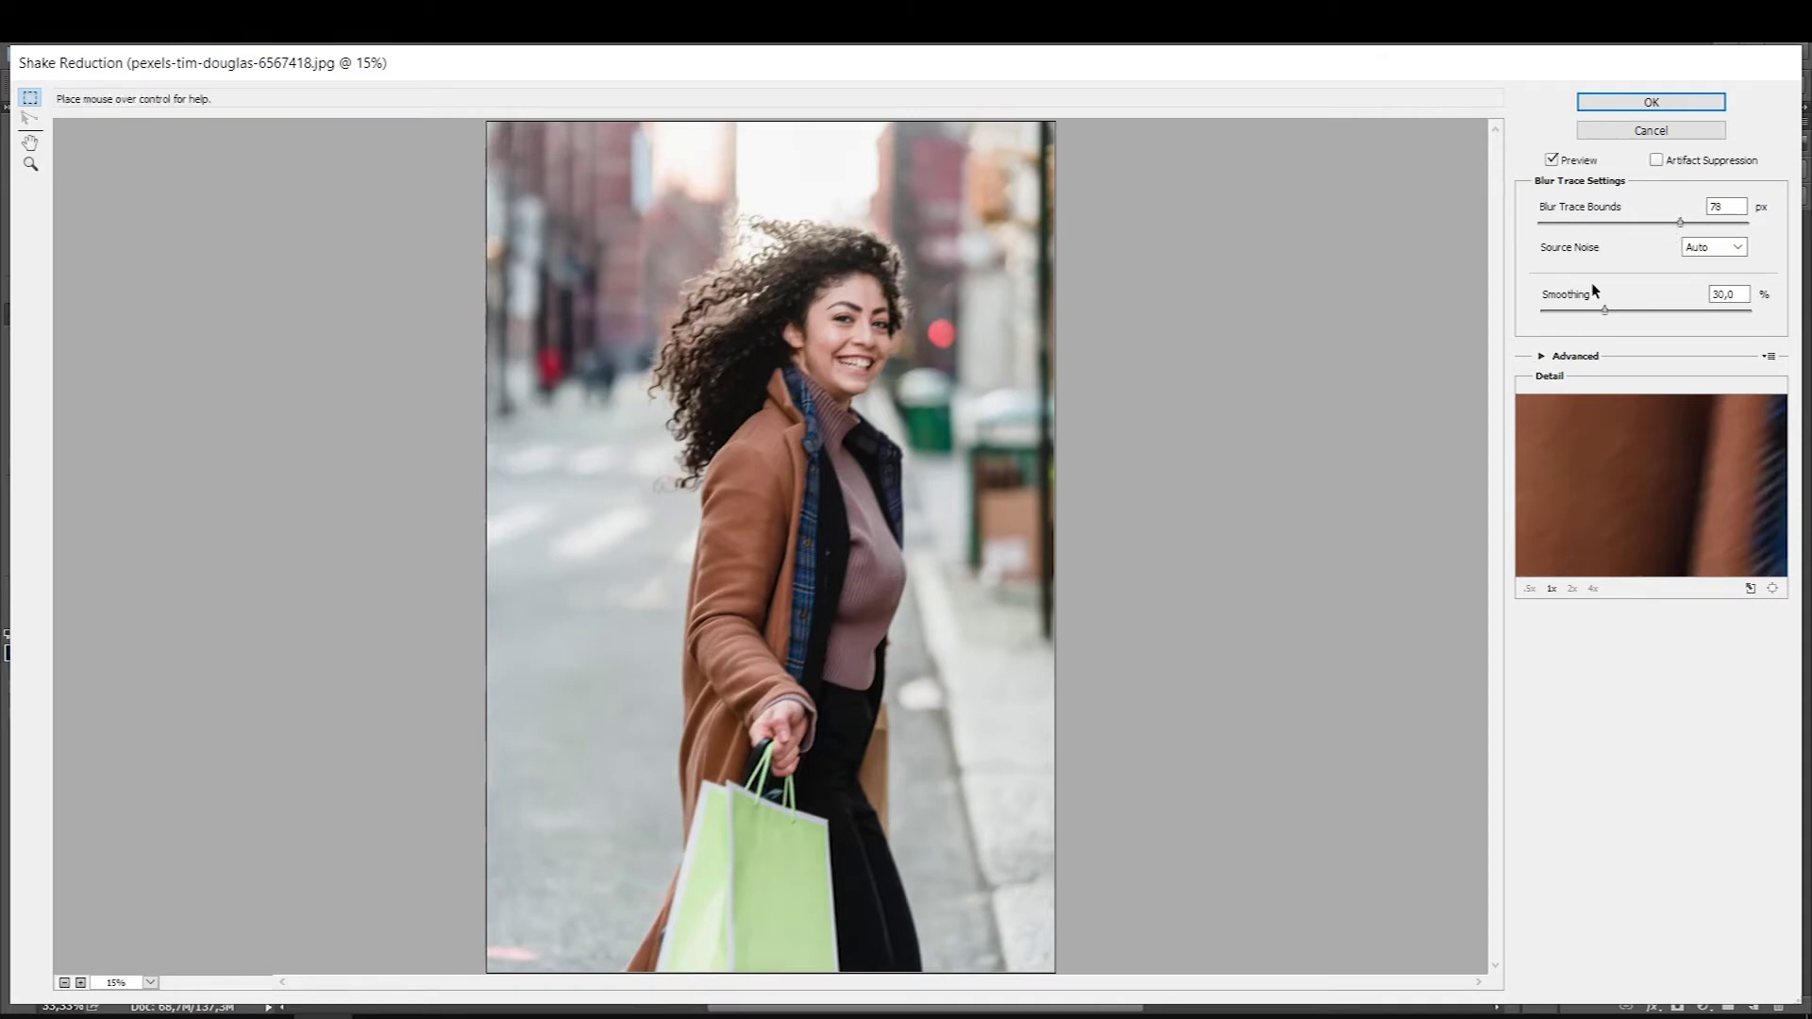
click(1540, 356)
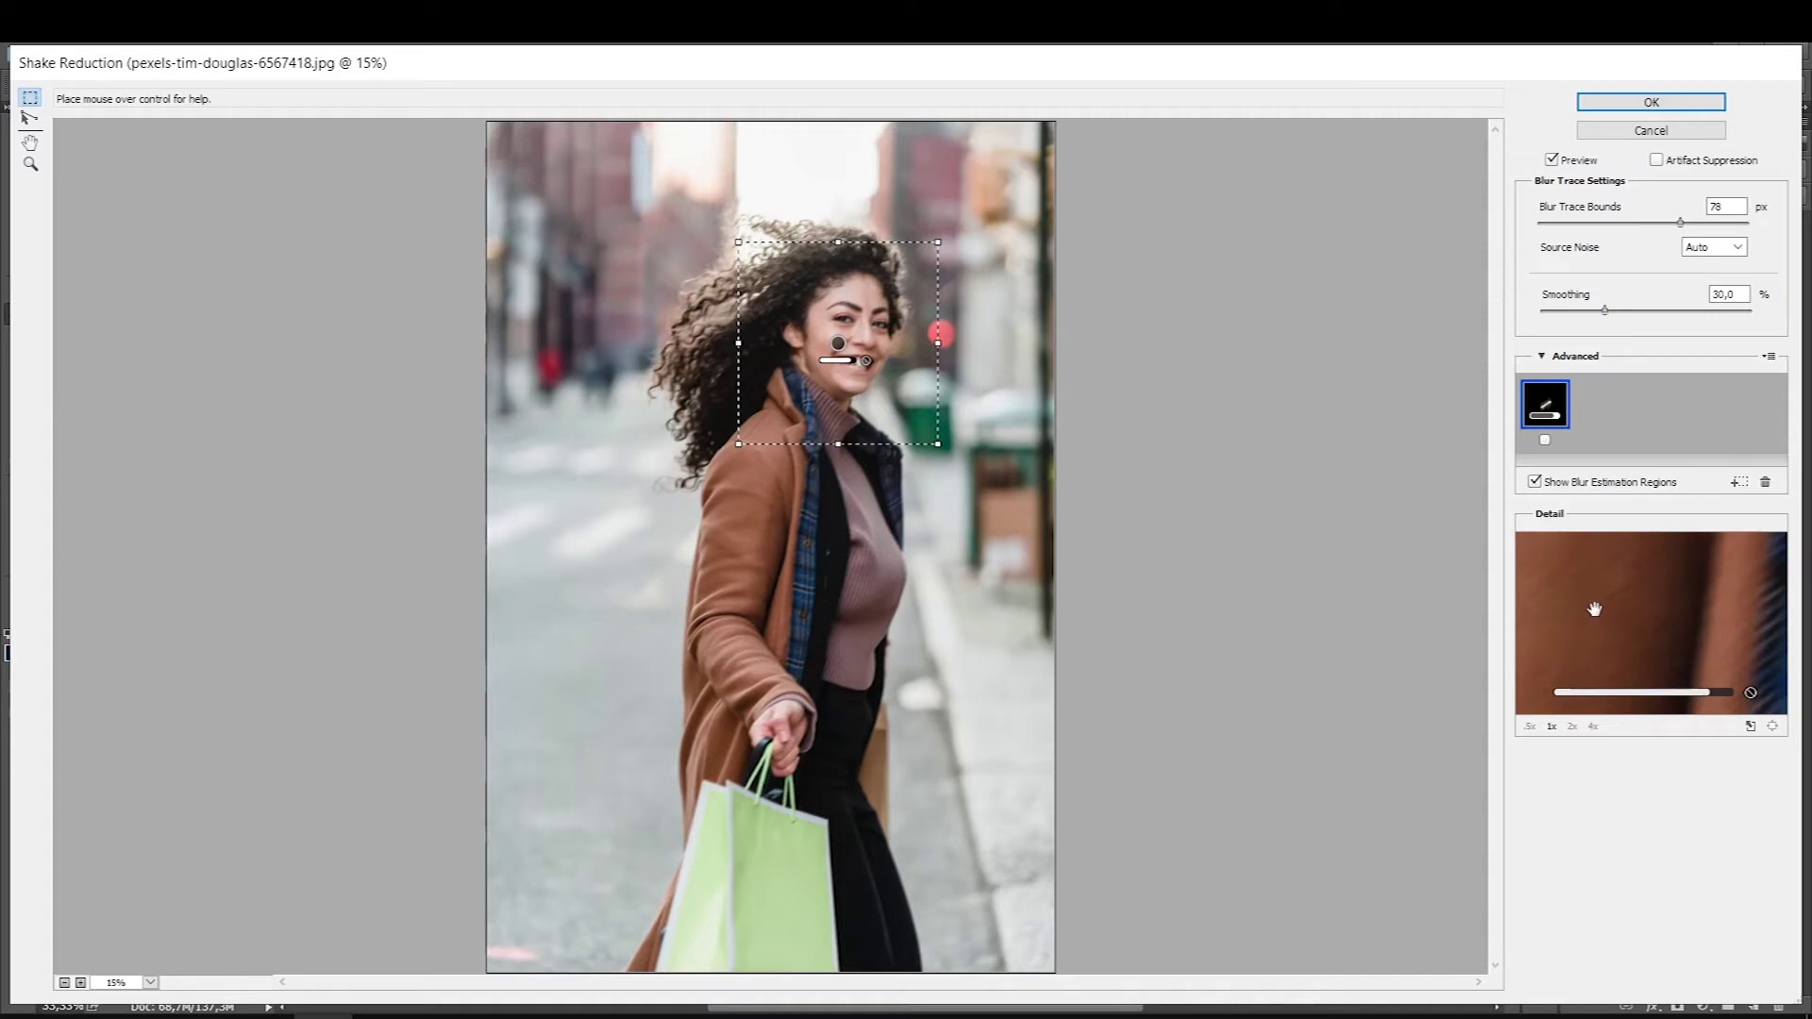
Step: Pan the Detail loupe onto her eye and re-enable the face blur trace at about 127 px bounds
drag(1592, 618, 1456, 812)
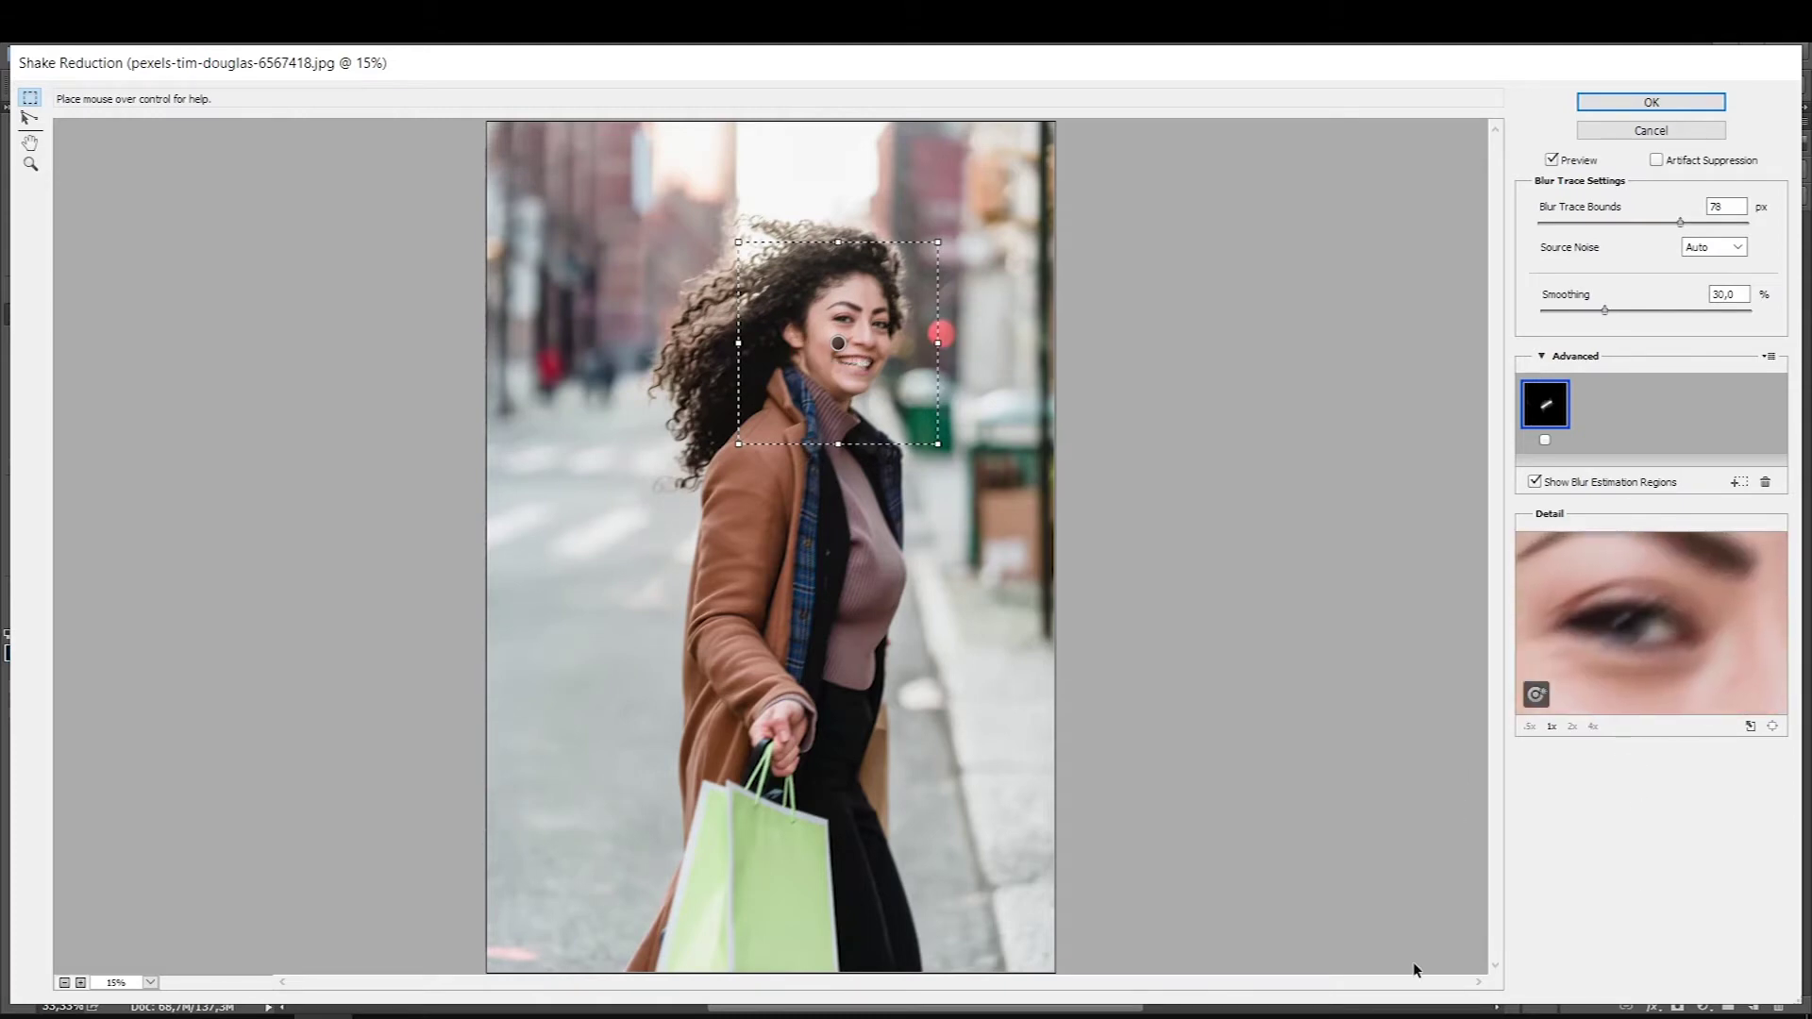
drag(1604, 637, 1566, 643)
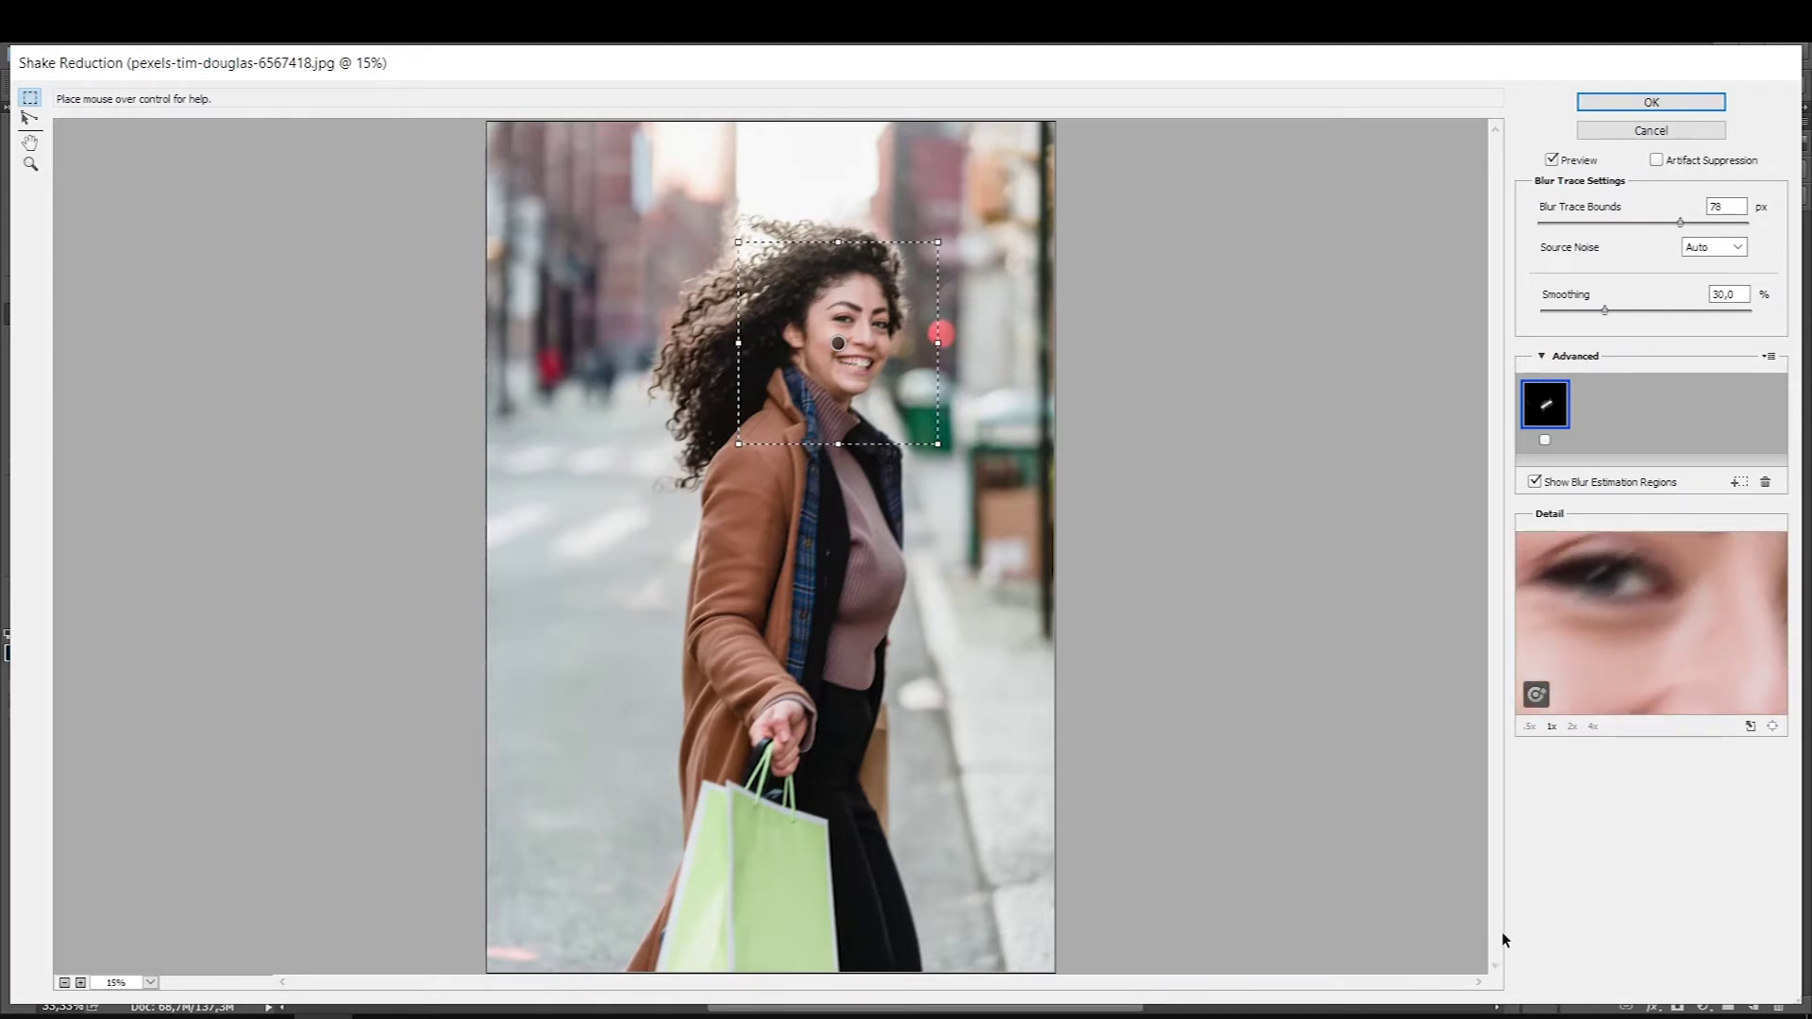
click(1544, 440)
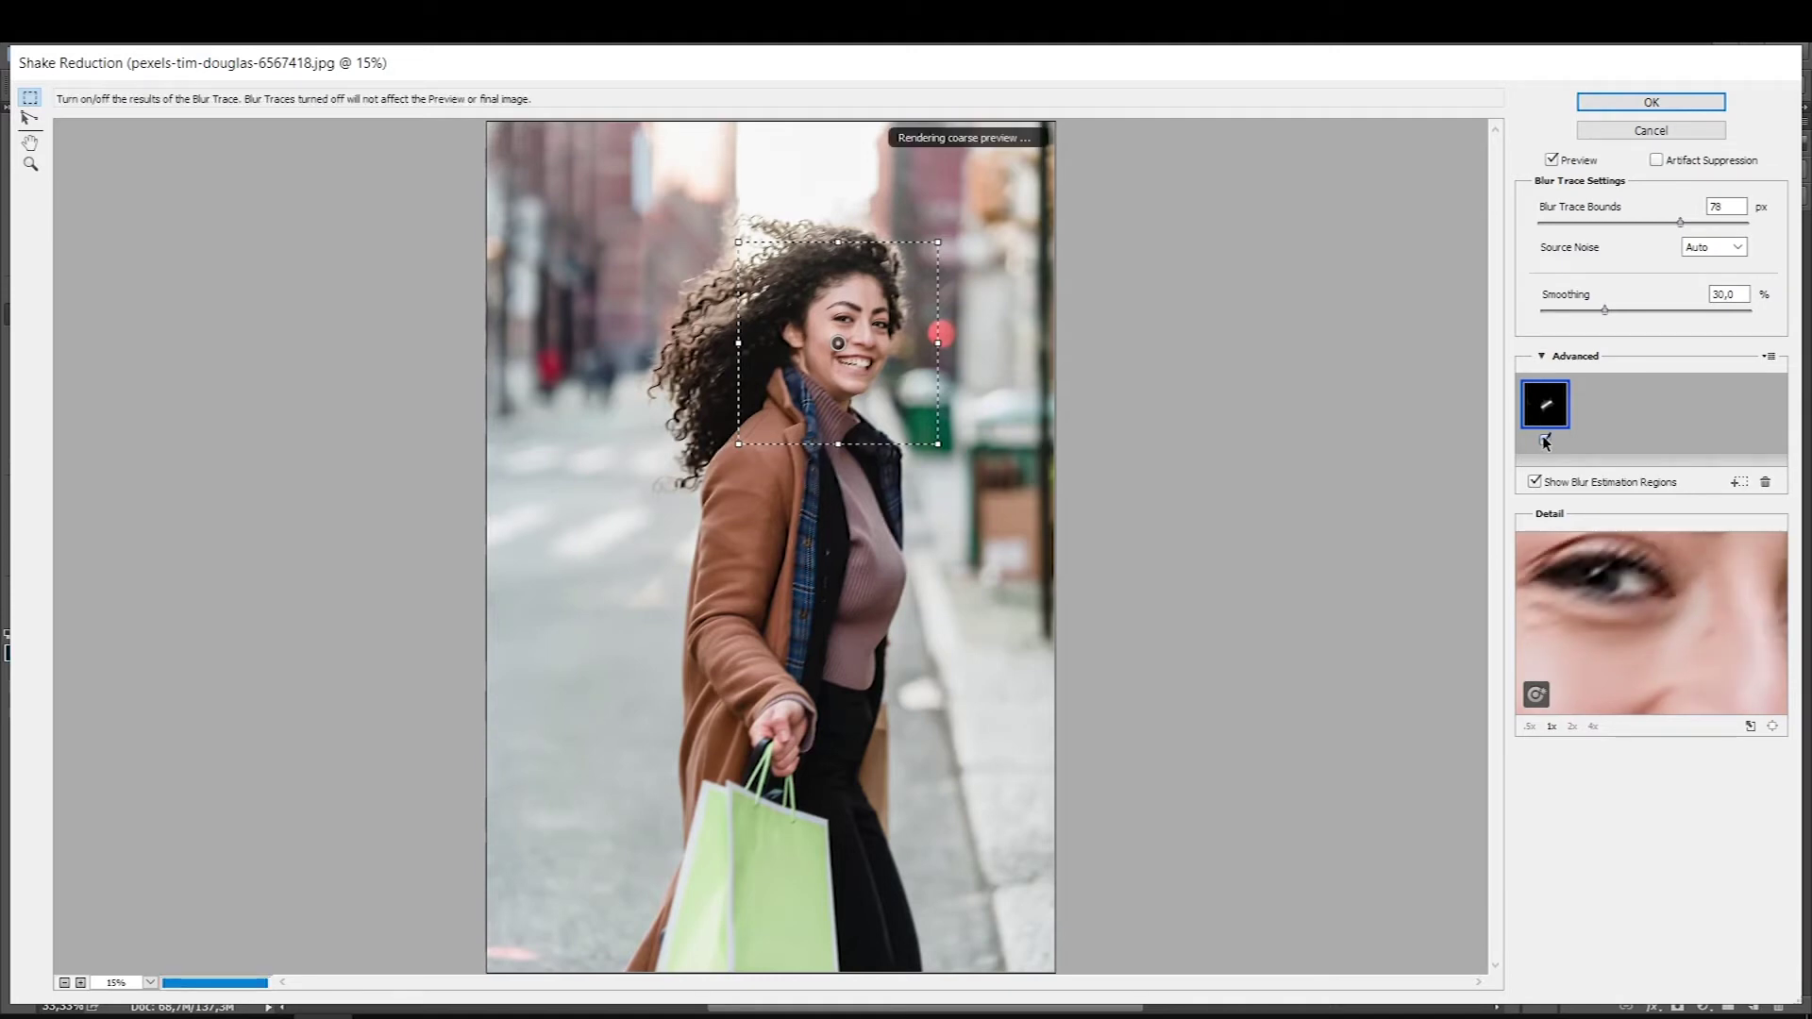
drag(1570, 592, 1605, 614)
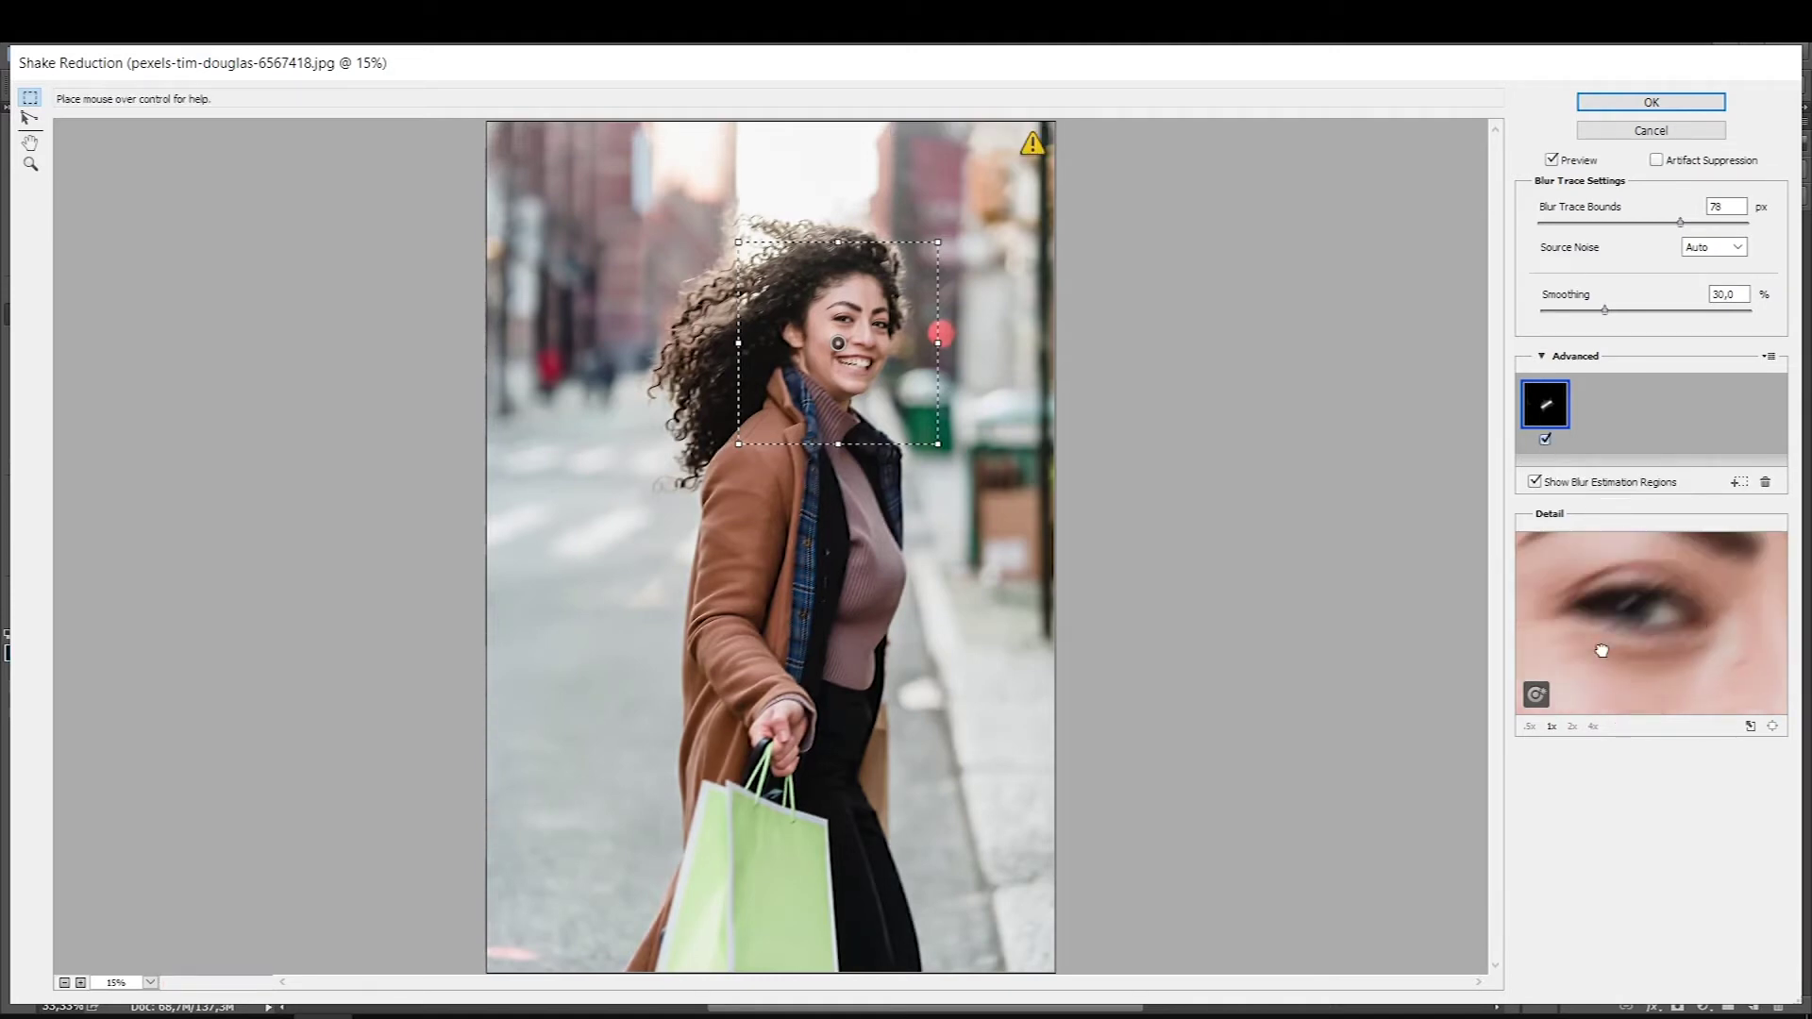
click(1707, 221)
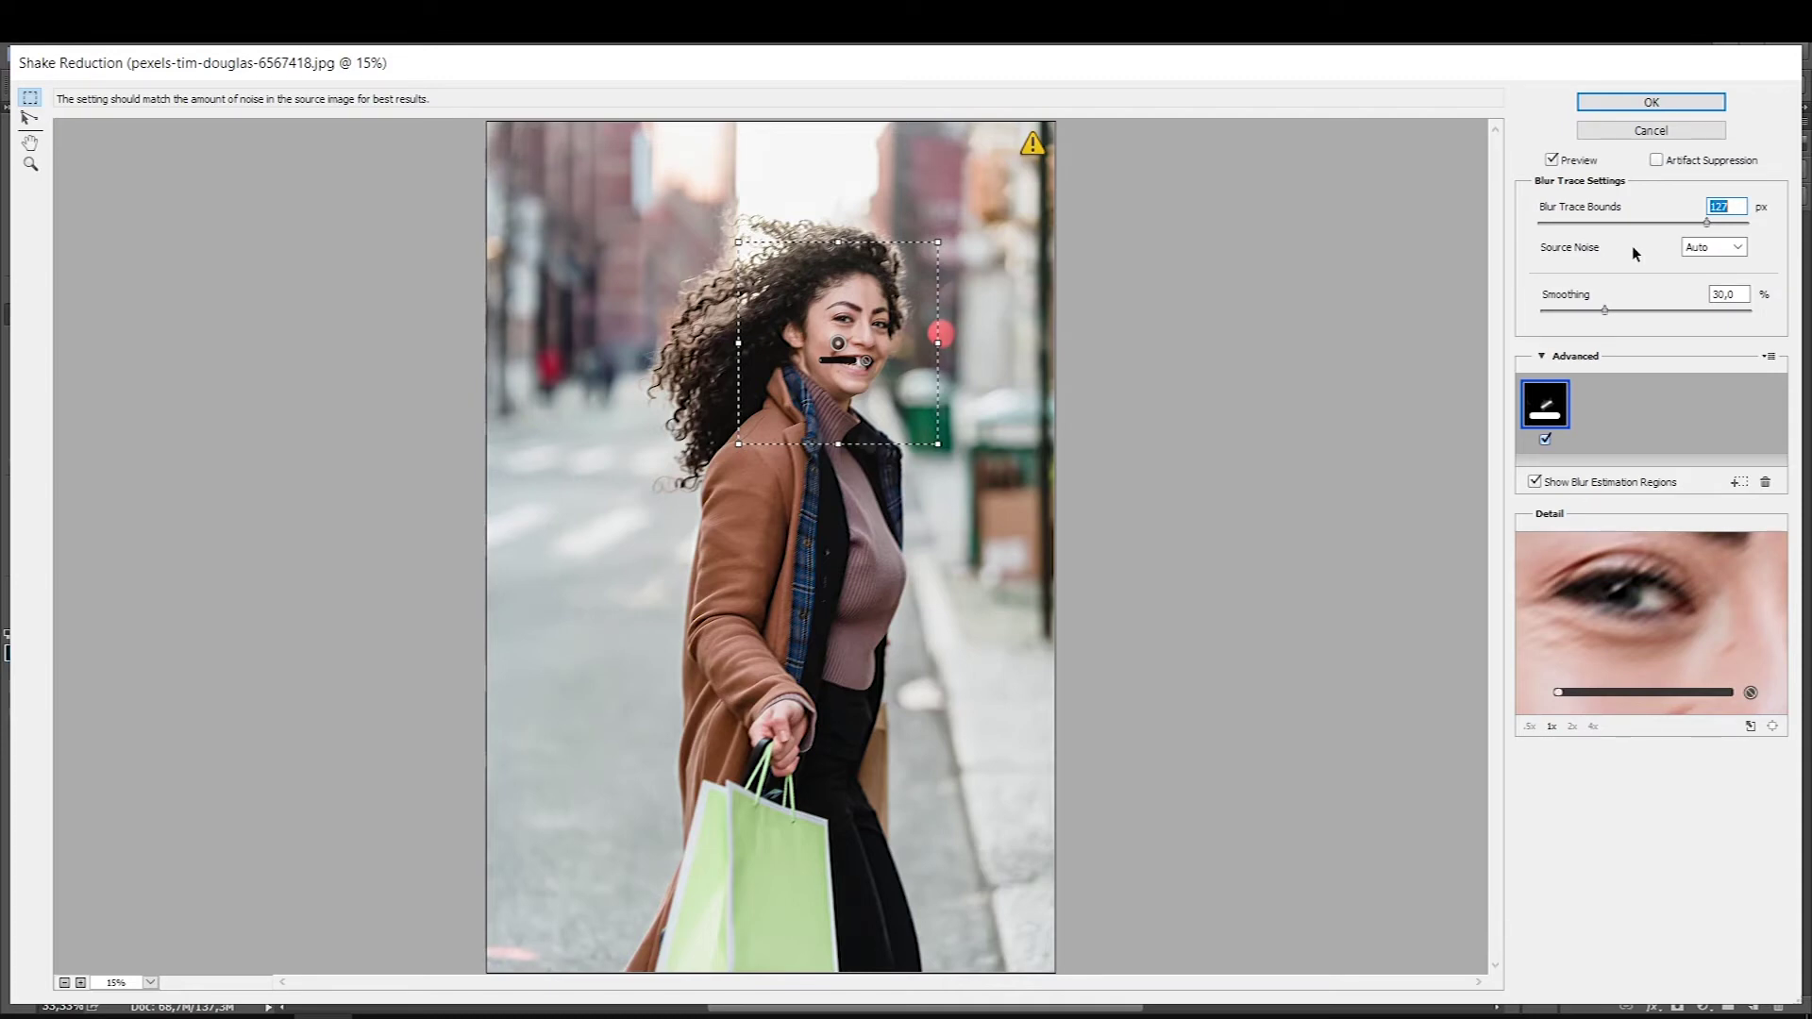
Step: Set Blur Trace Bounds to 105 px and apply Shake Reduction to Layer 1
text(105)
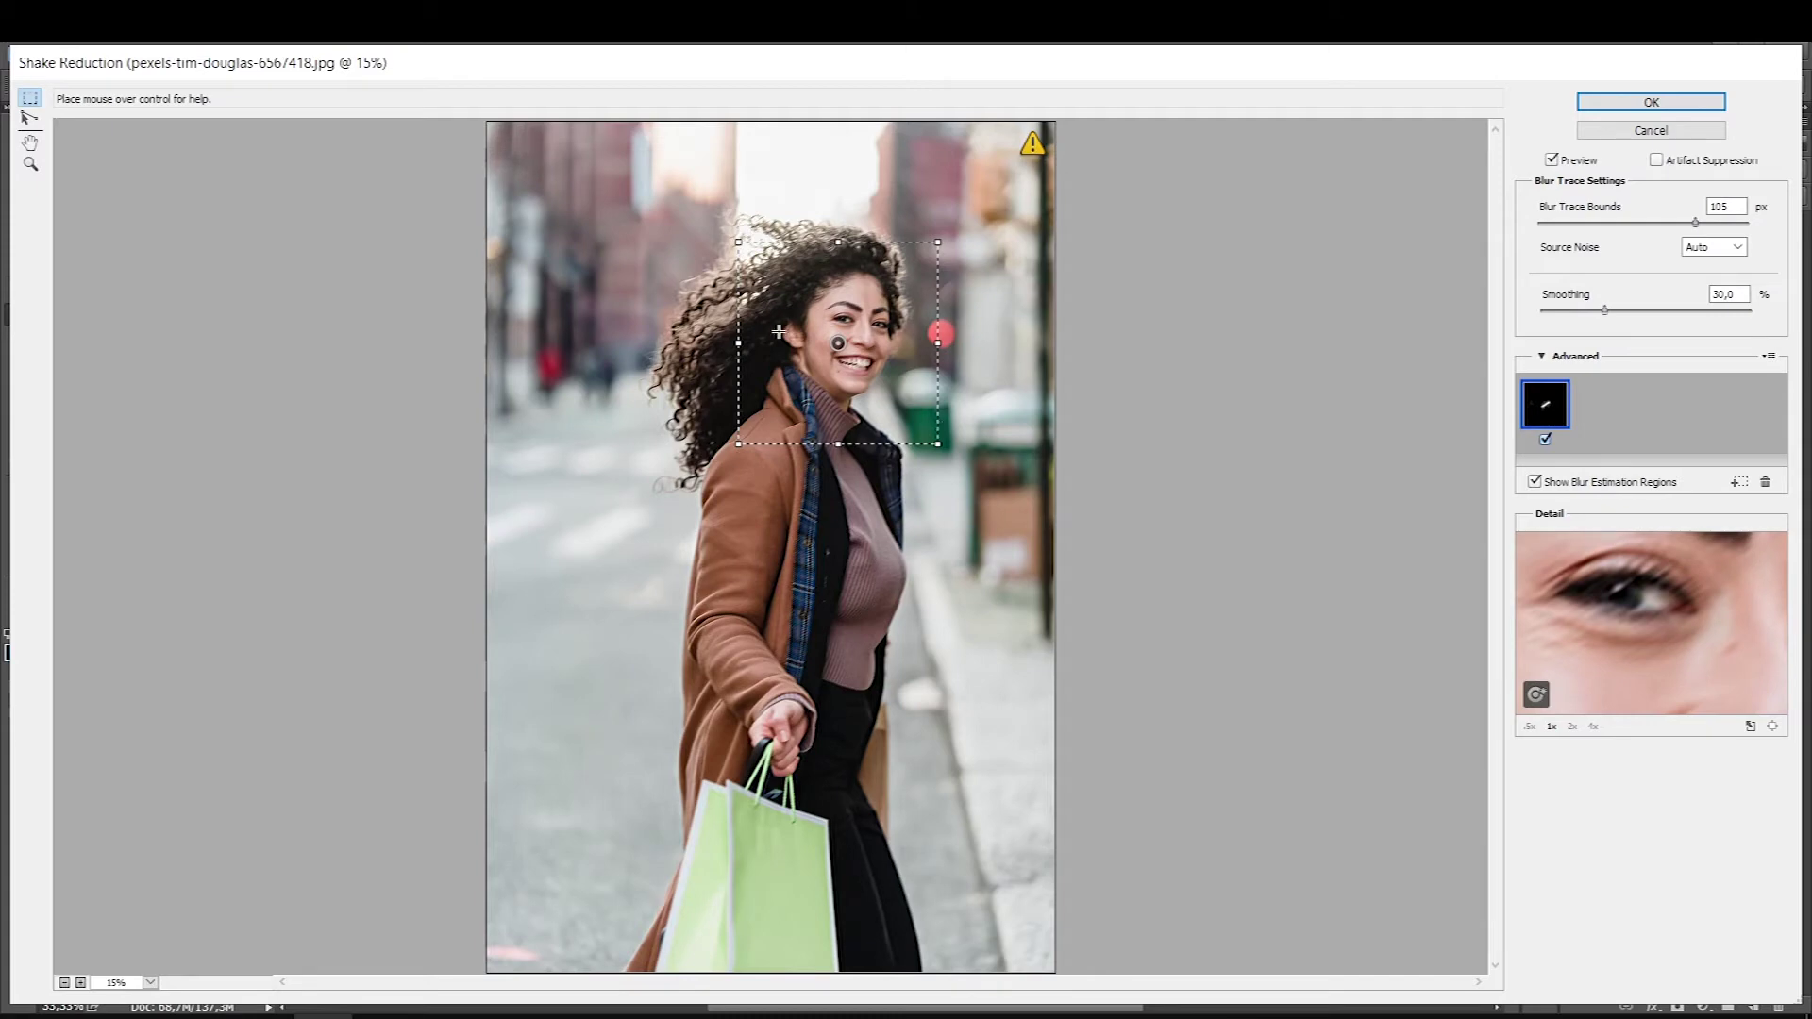
click(1607, 100)
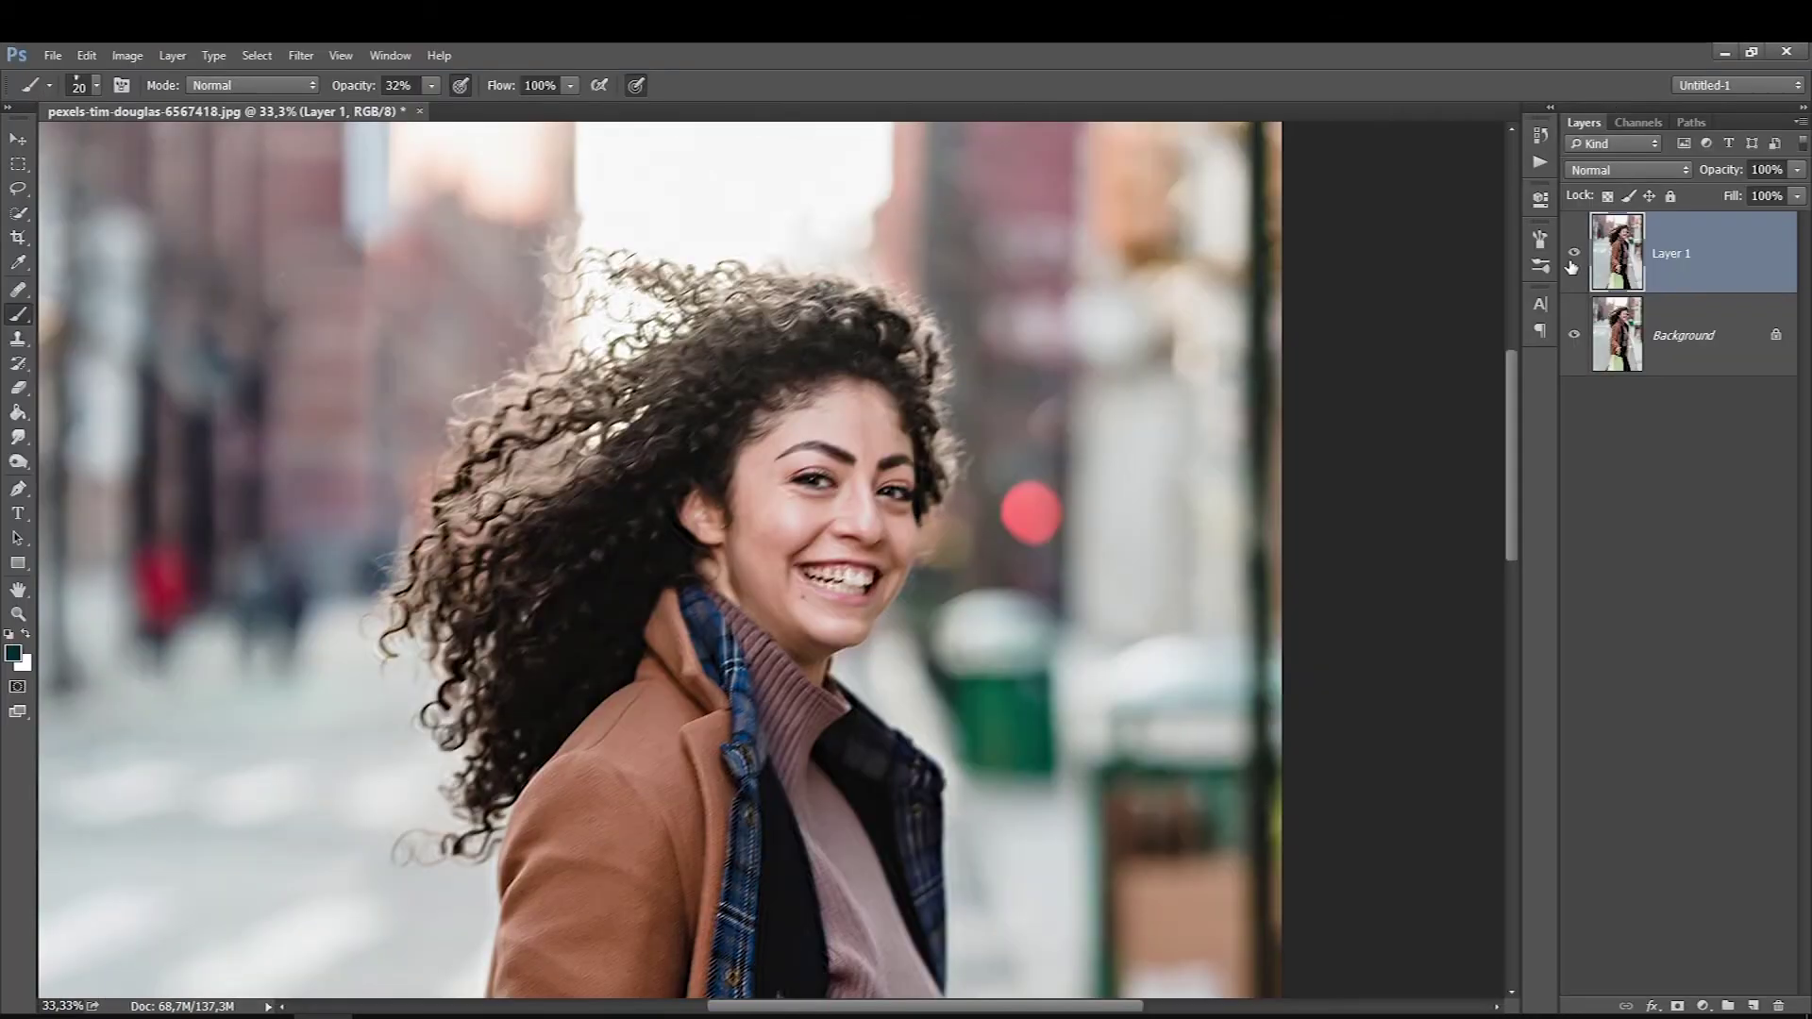
click(1574, 255)
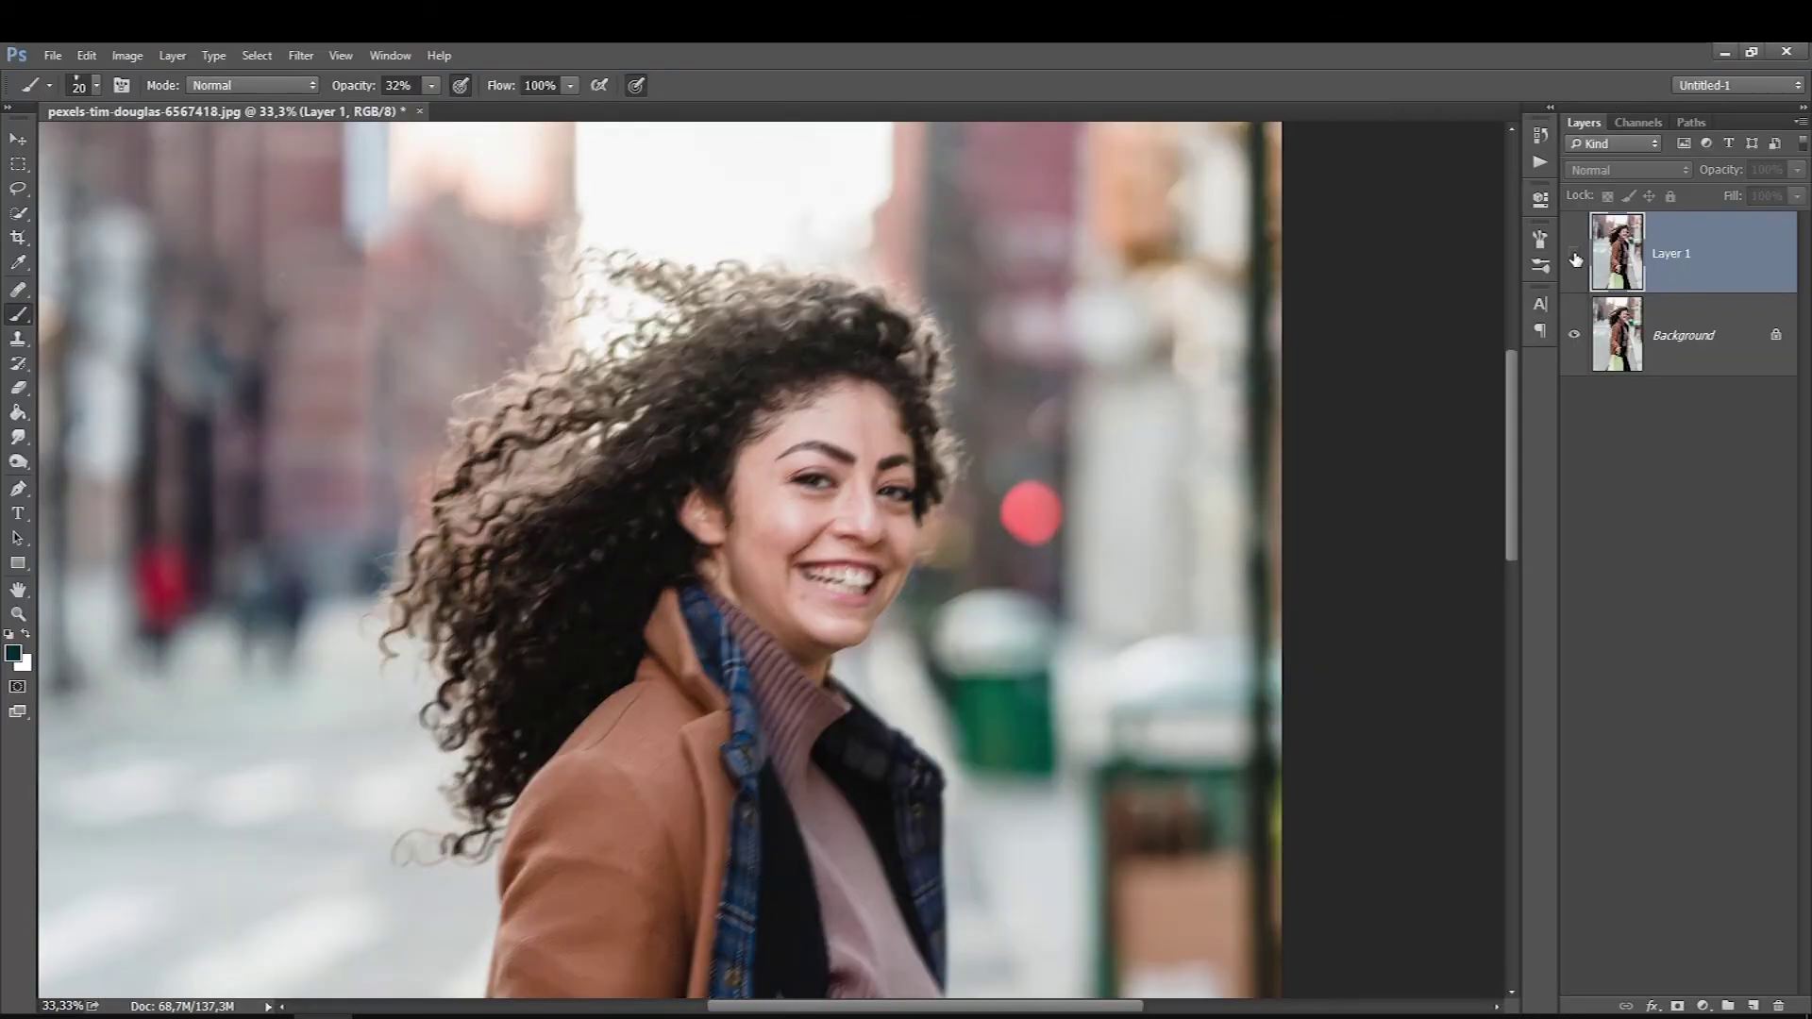
Step: Toggle Layer 1's visibility to compare the sharpened and original portrait with the whole image fitted
click(1577, 255)
click(1574, 255)
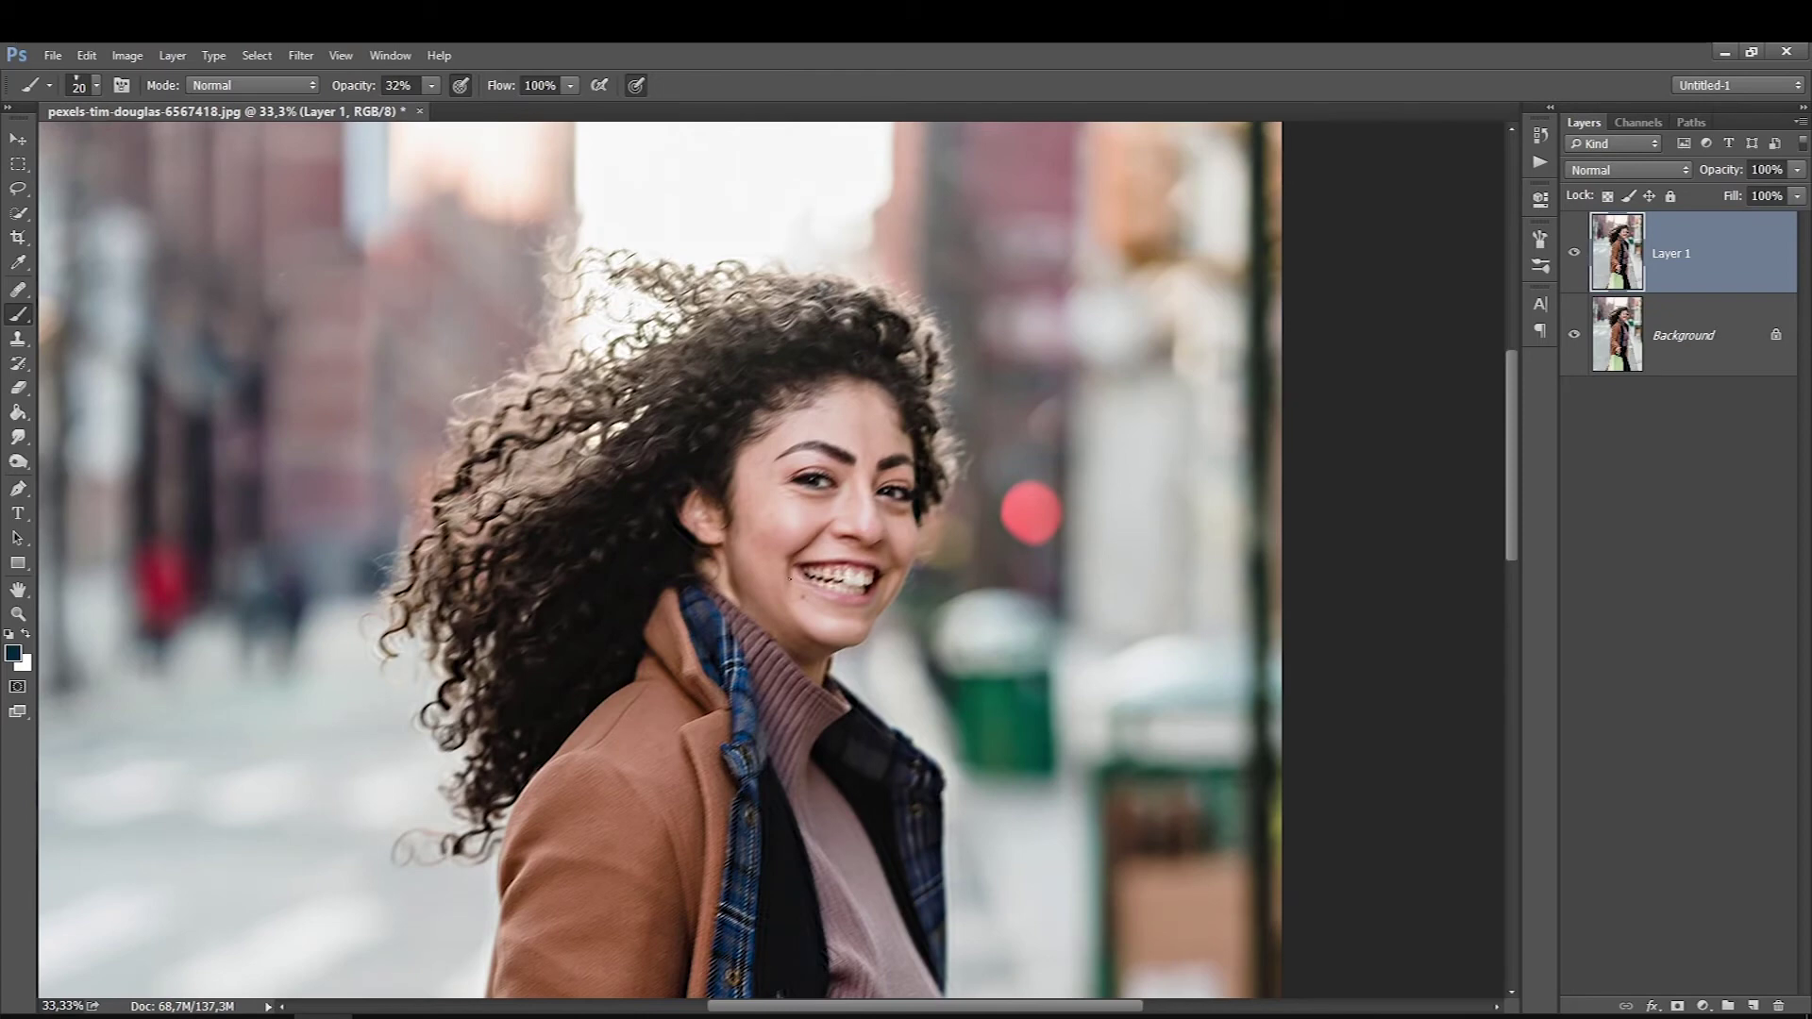
click(1575, 255)
click(1575, 255)
key(ctrl+0)
click(1575, 255)
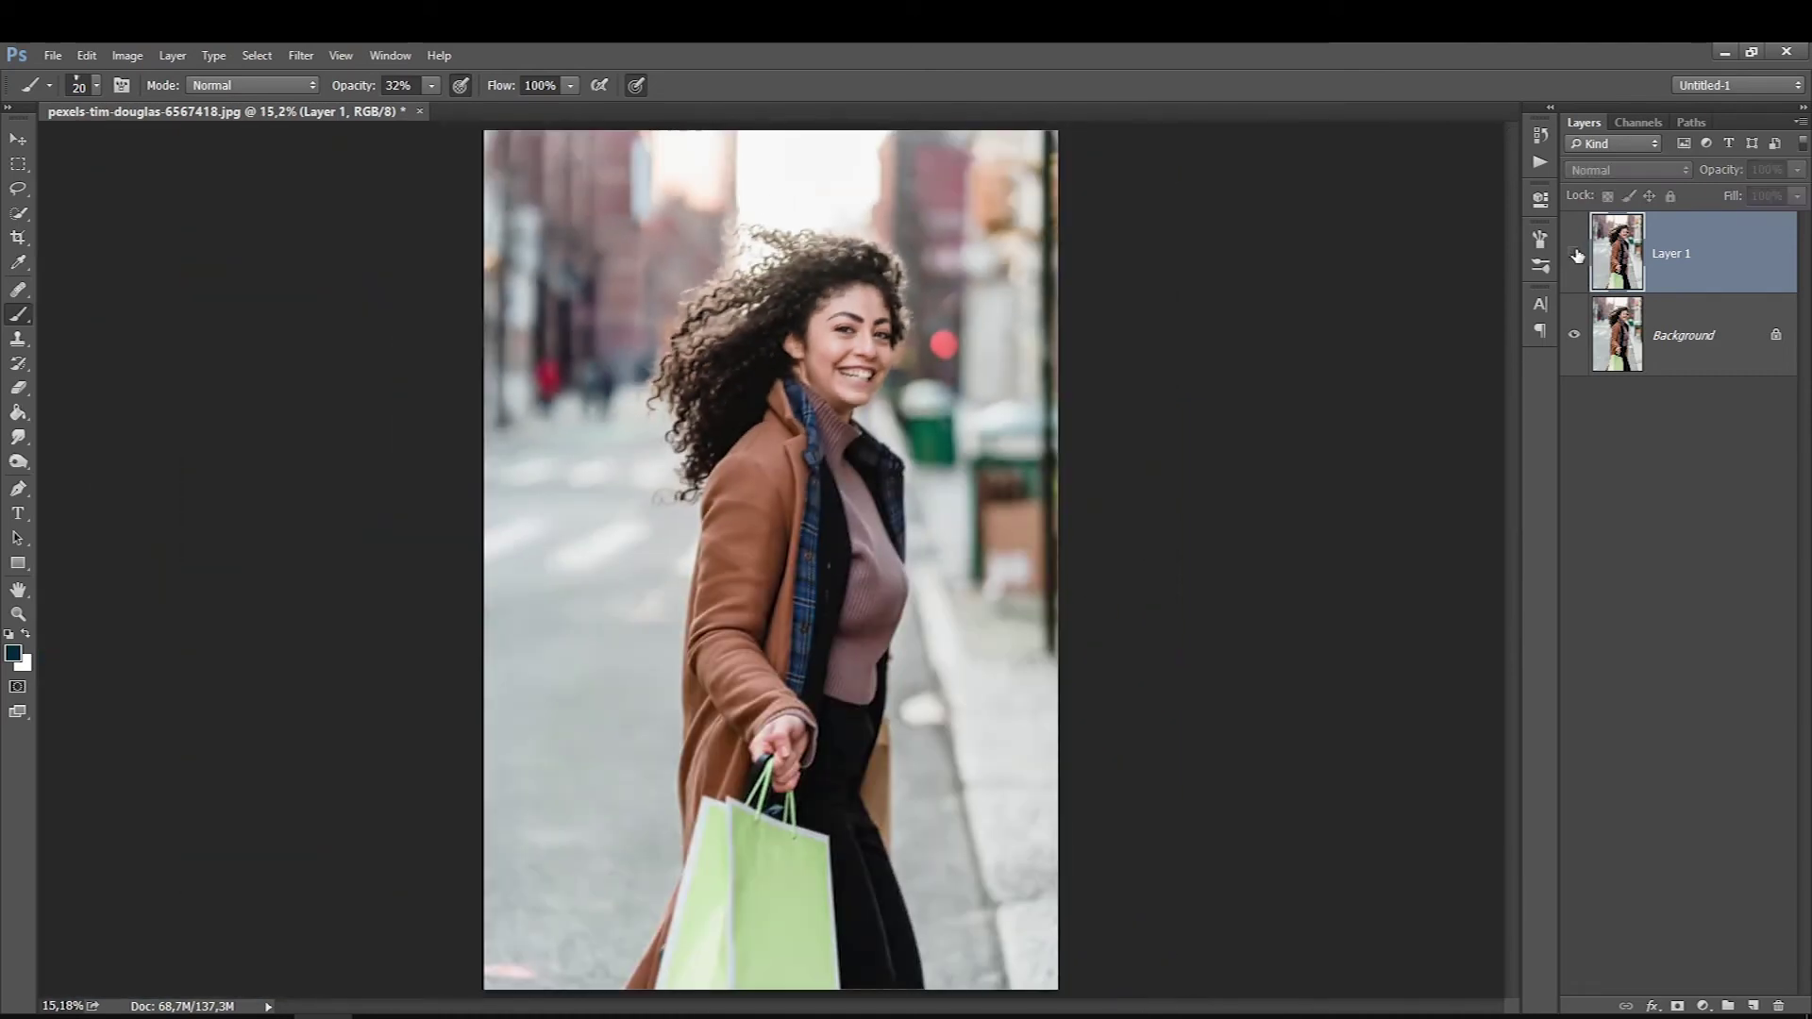
Step: Zoom in on her face and compare again, leaving sharpened Layer 1 visible
scroll(882, 336, up, 1)
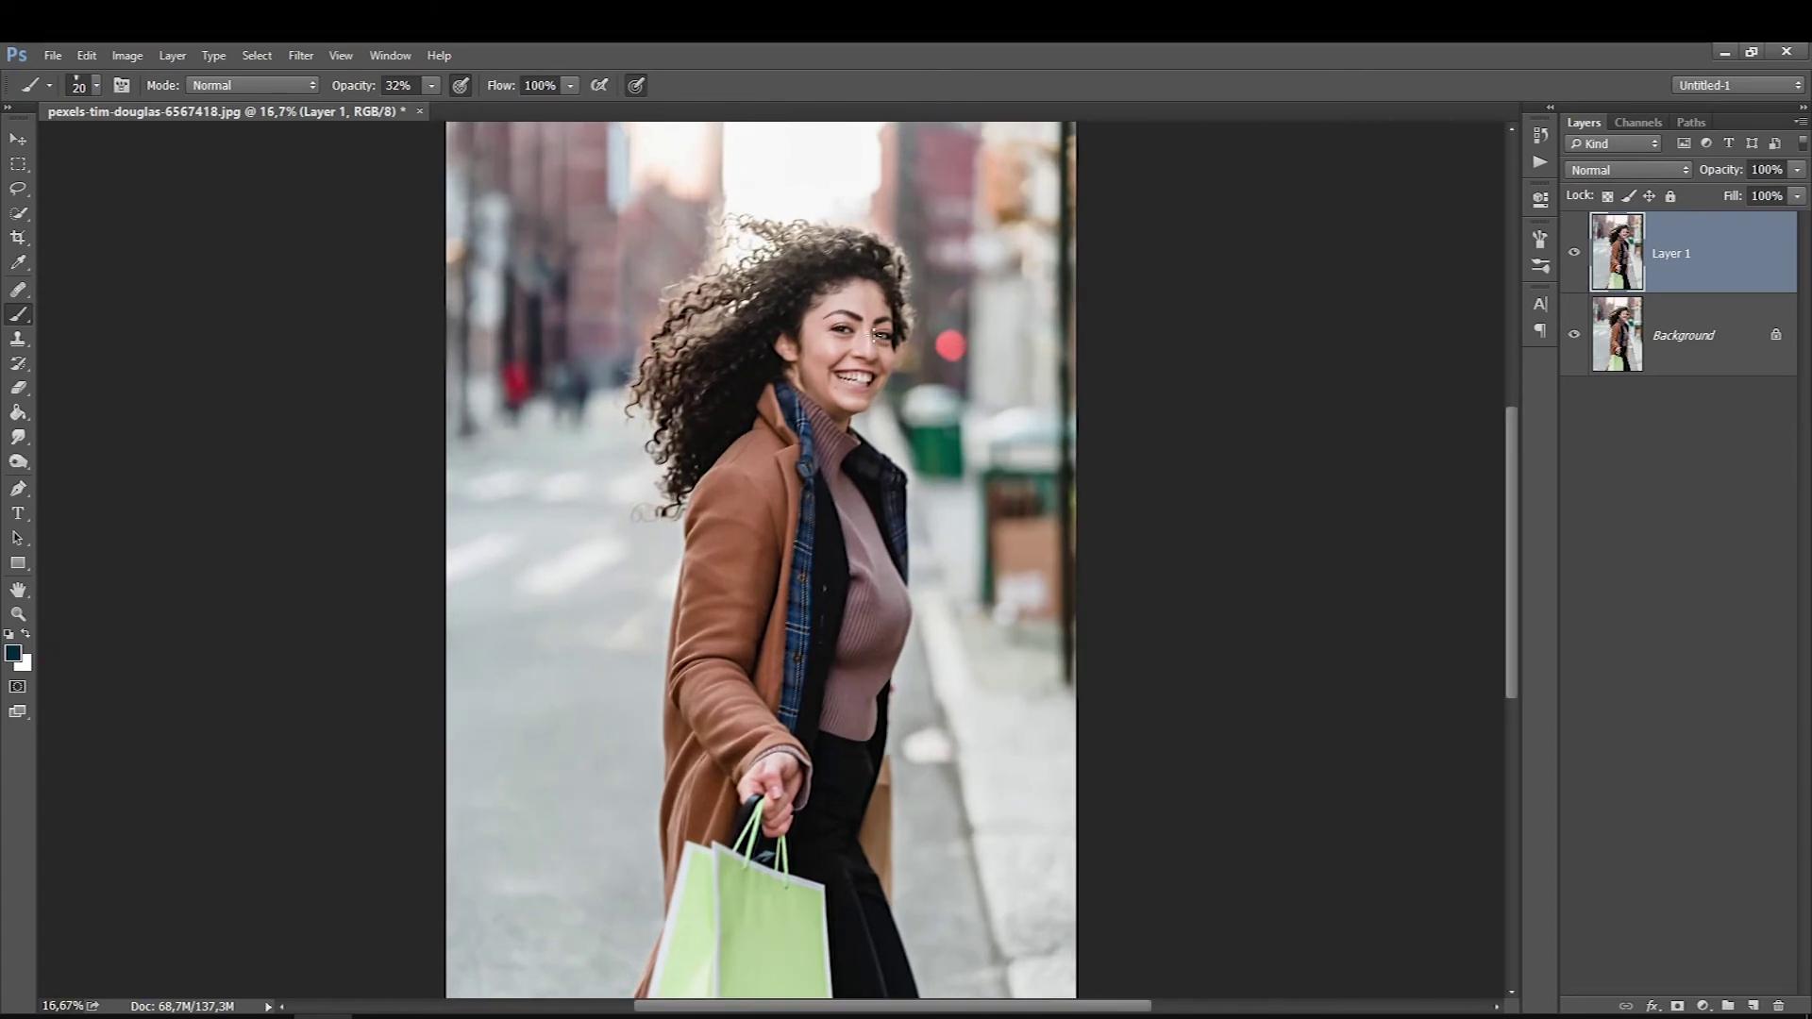
scroll(1032, 293, up, 1)
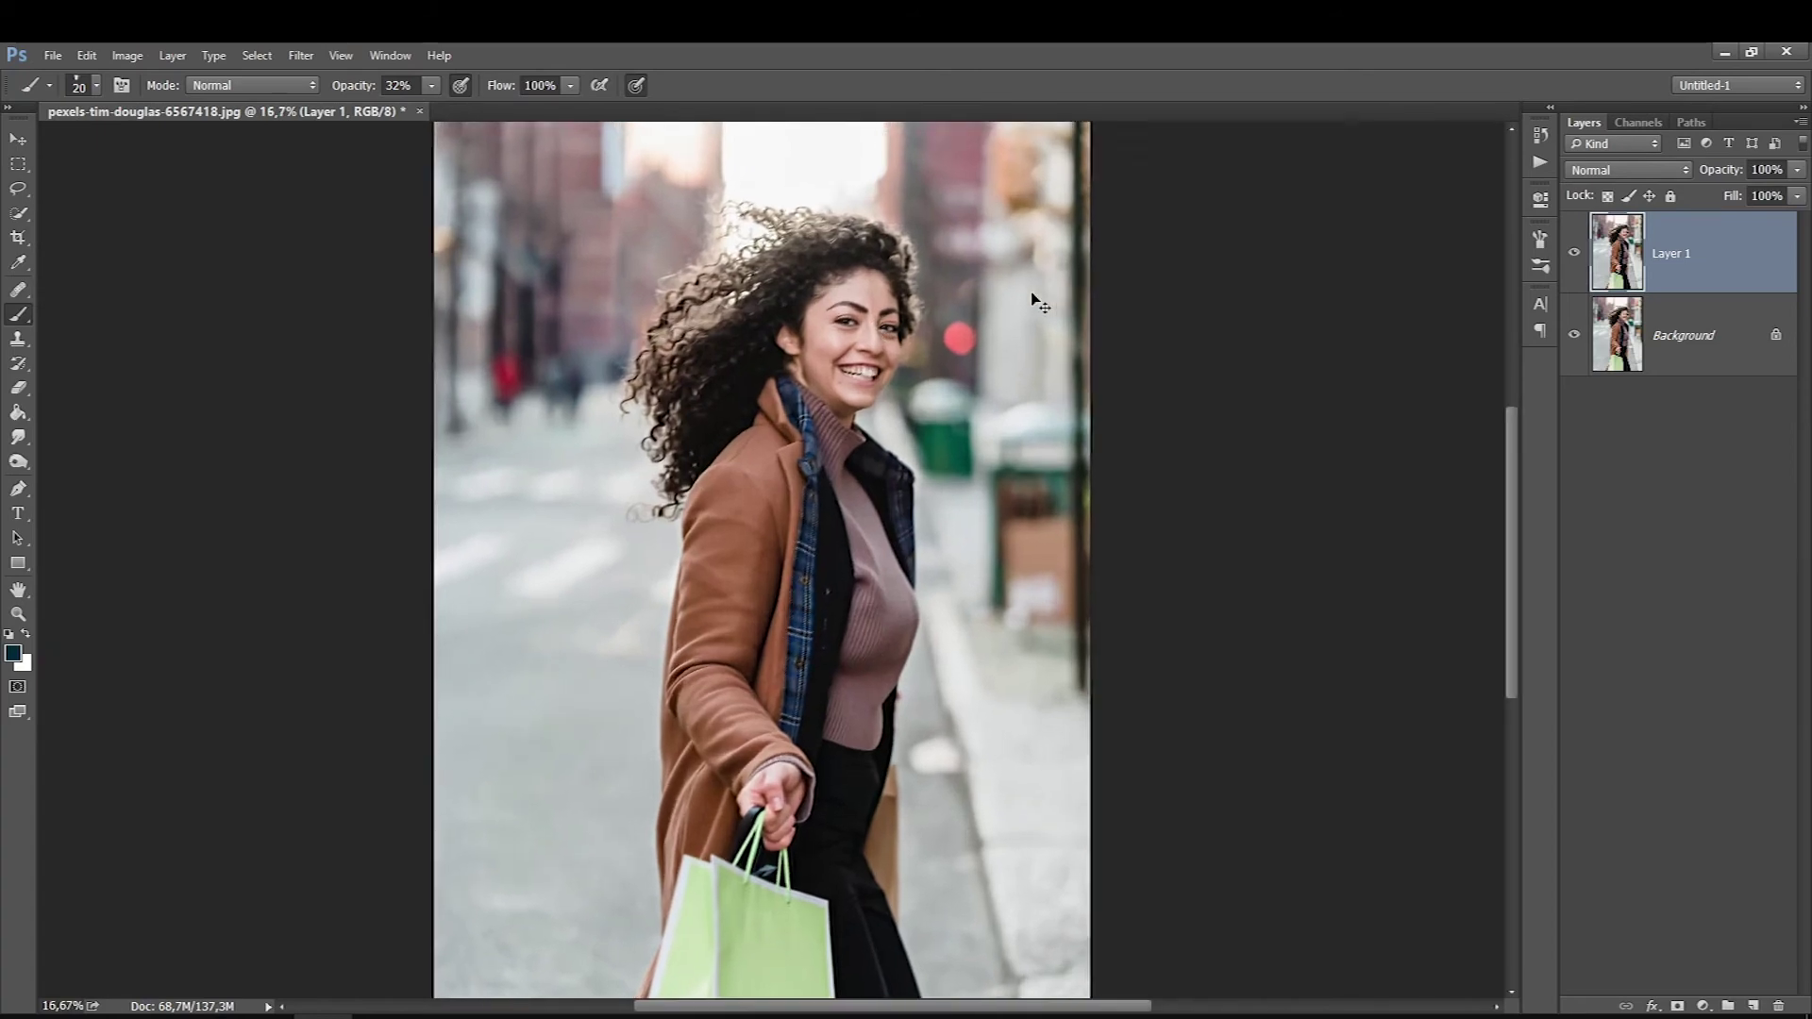
scroll(1038, 302, up, 1)
scroll(1125, 387, up, 1)
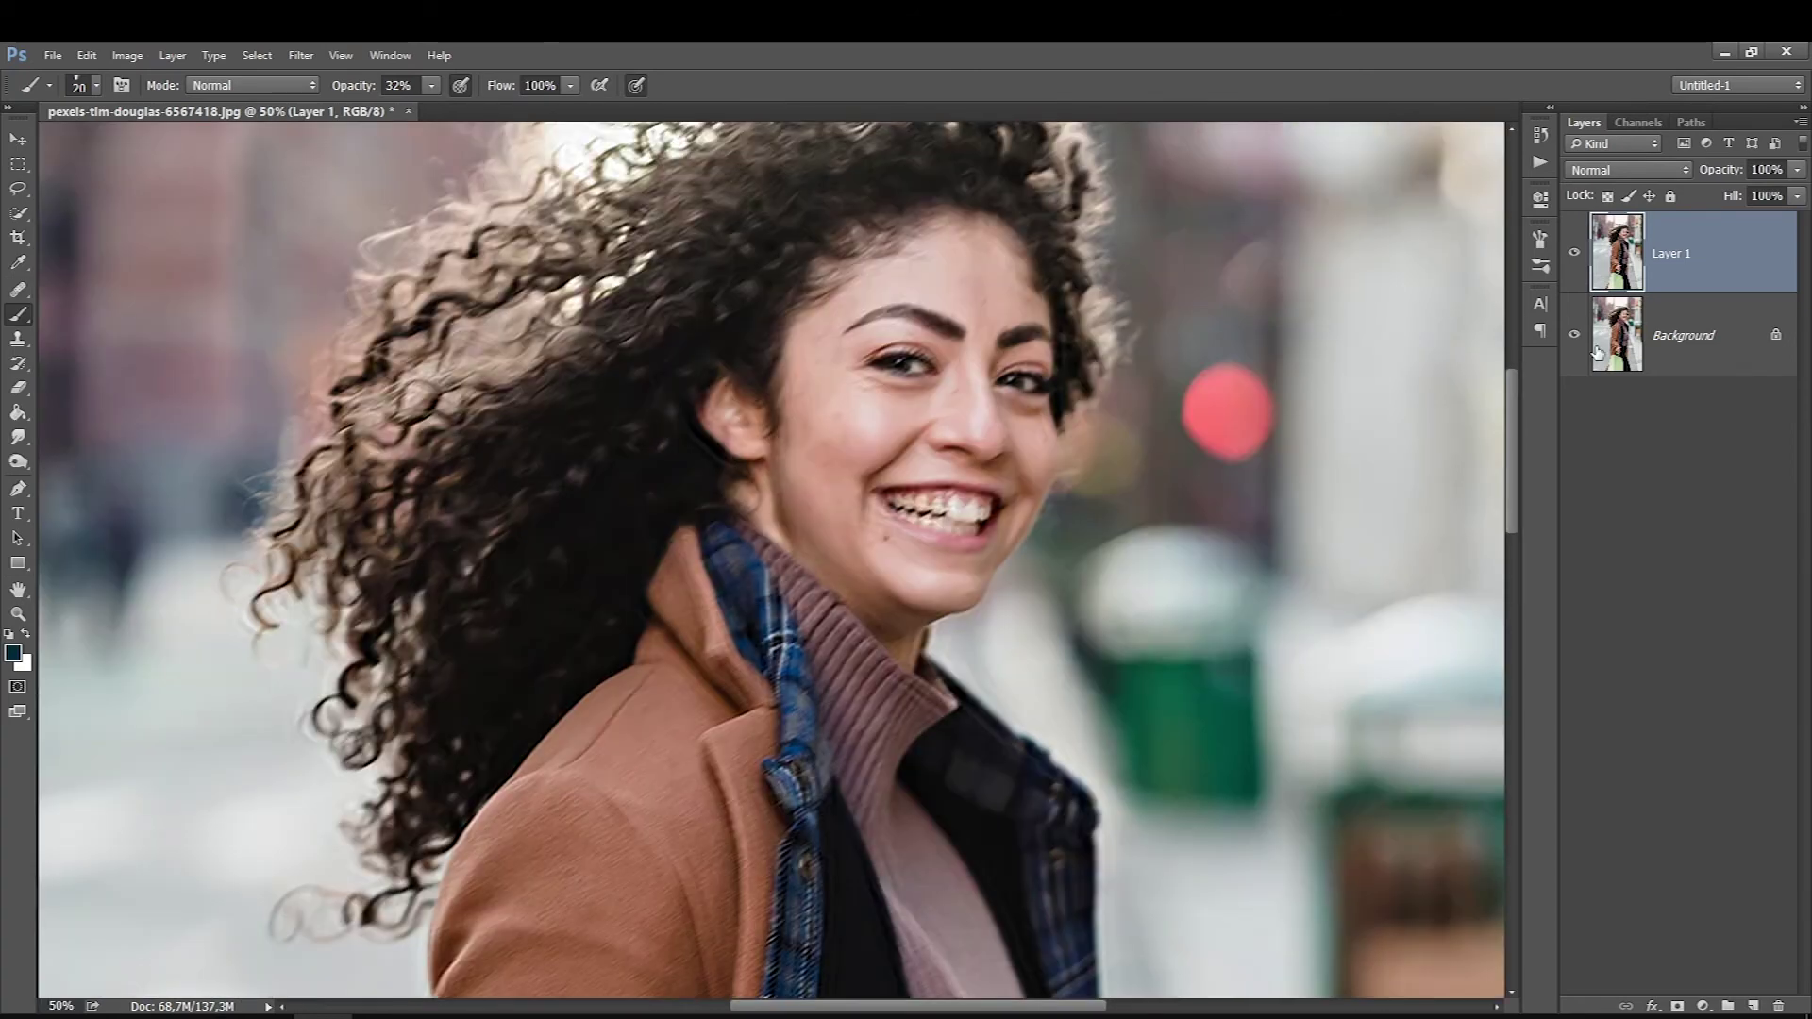
click(1575, 253)
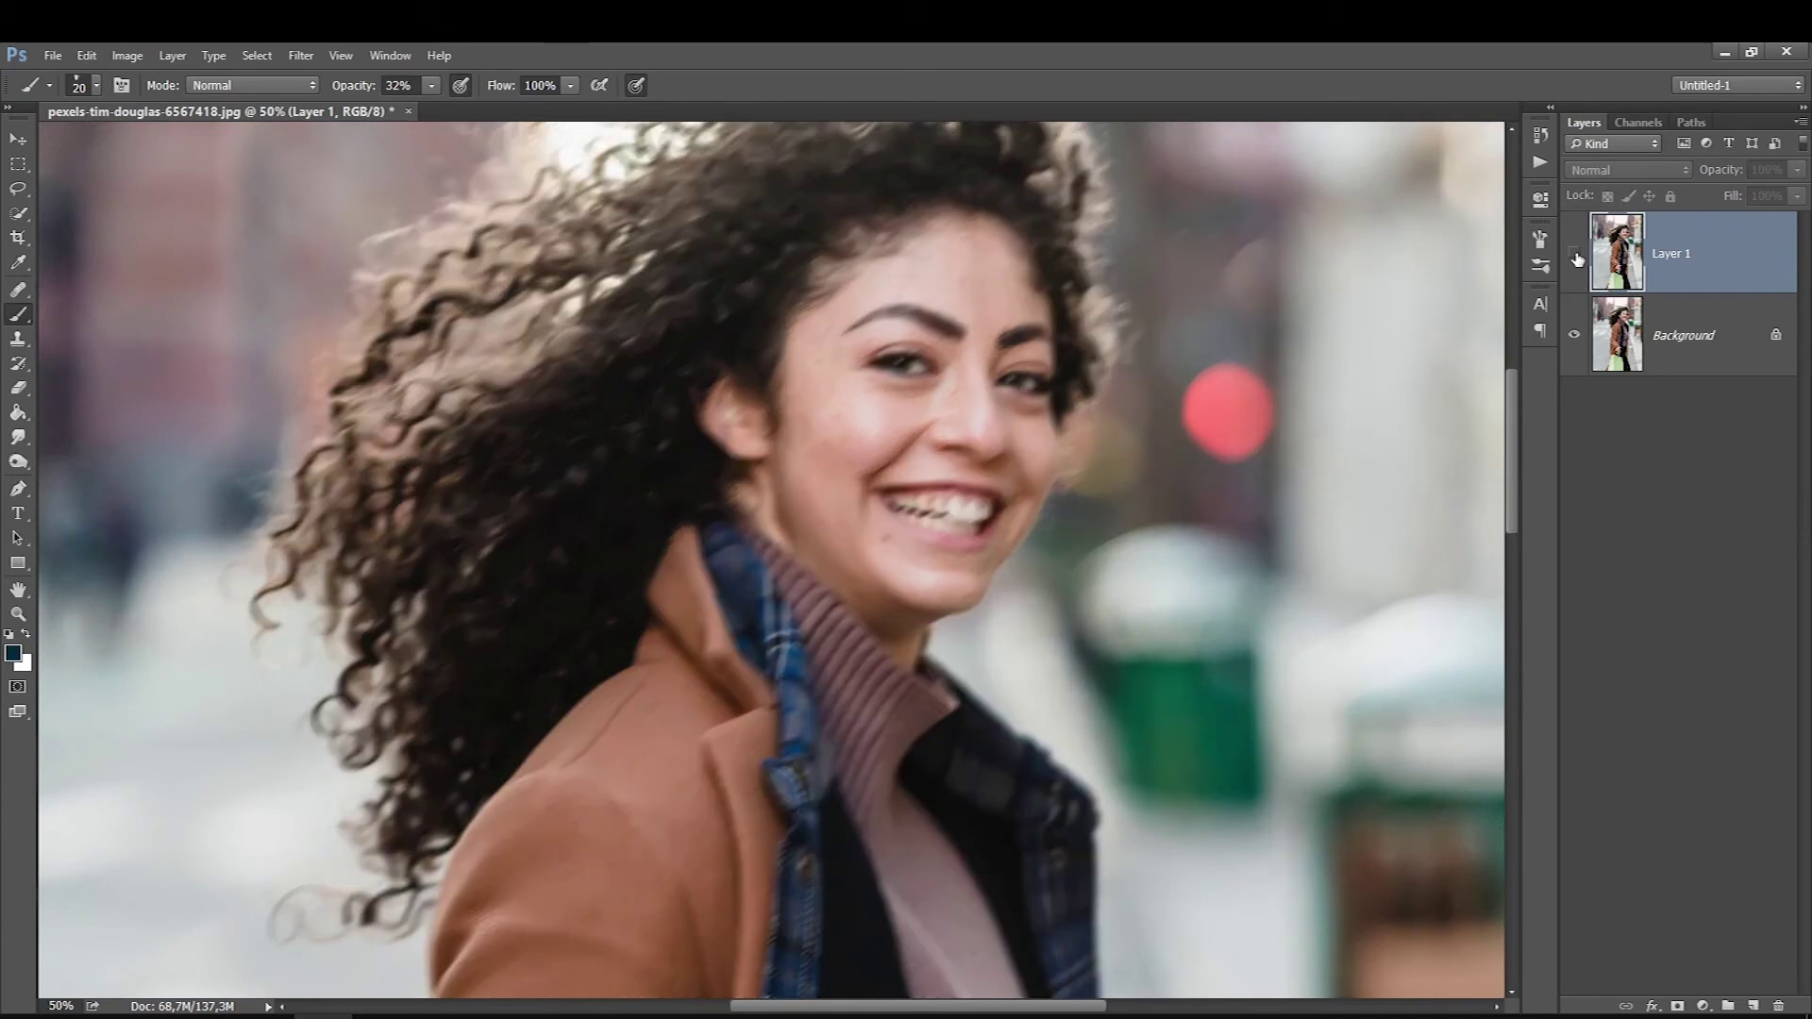
click(1575, 253)
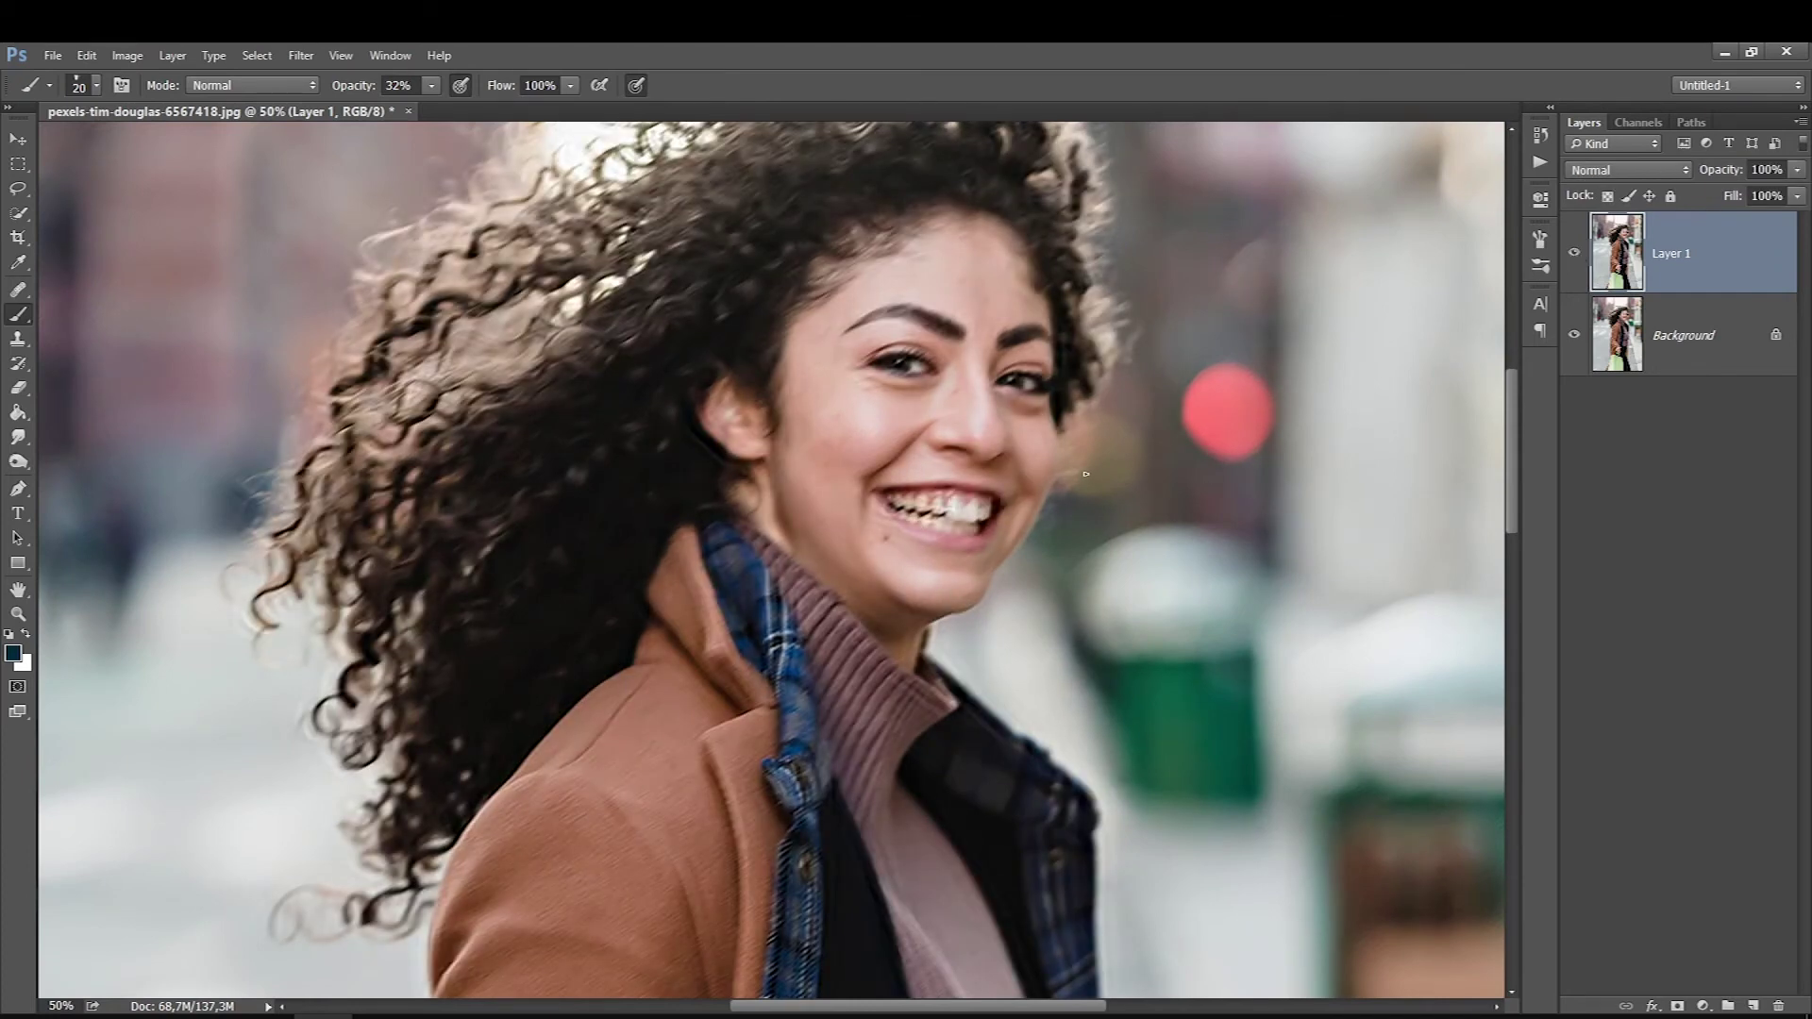
click(18, 290)
Step: Sample a healing source near the teeth, resize the brush, and heal a spot on her teeth
alt+click(542, 538)
key(bracketleft)
key(bracketleft)
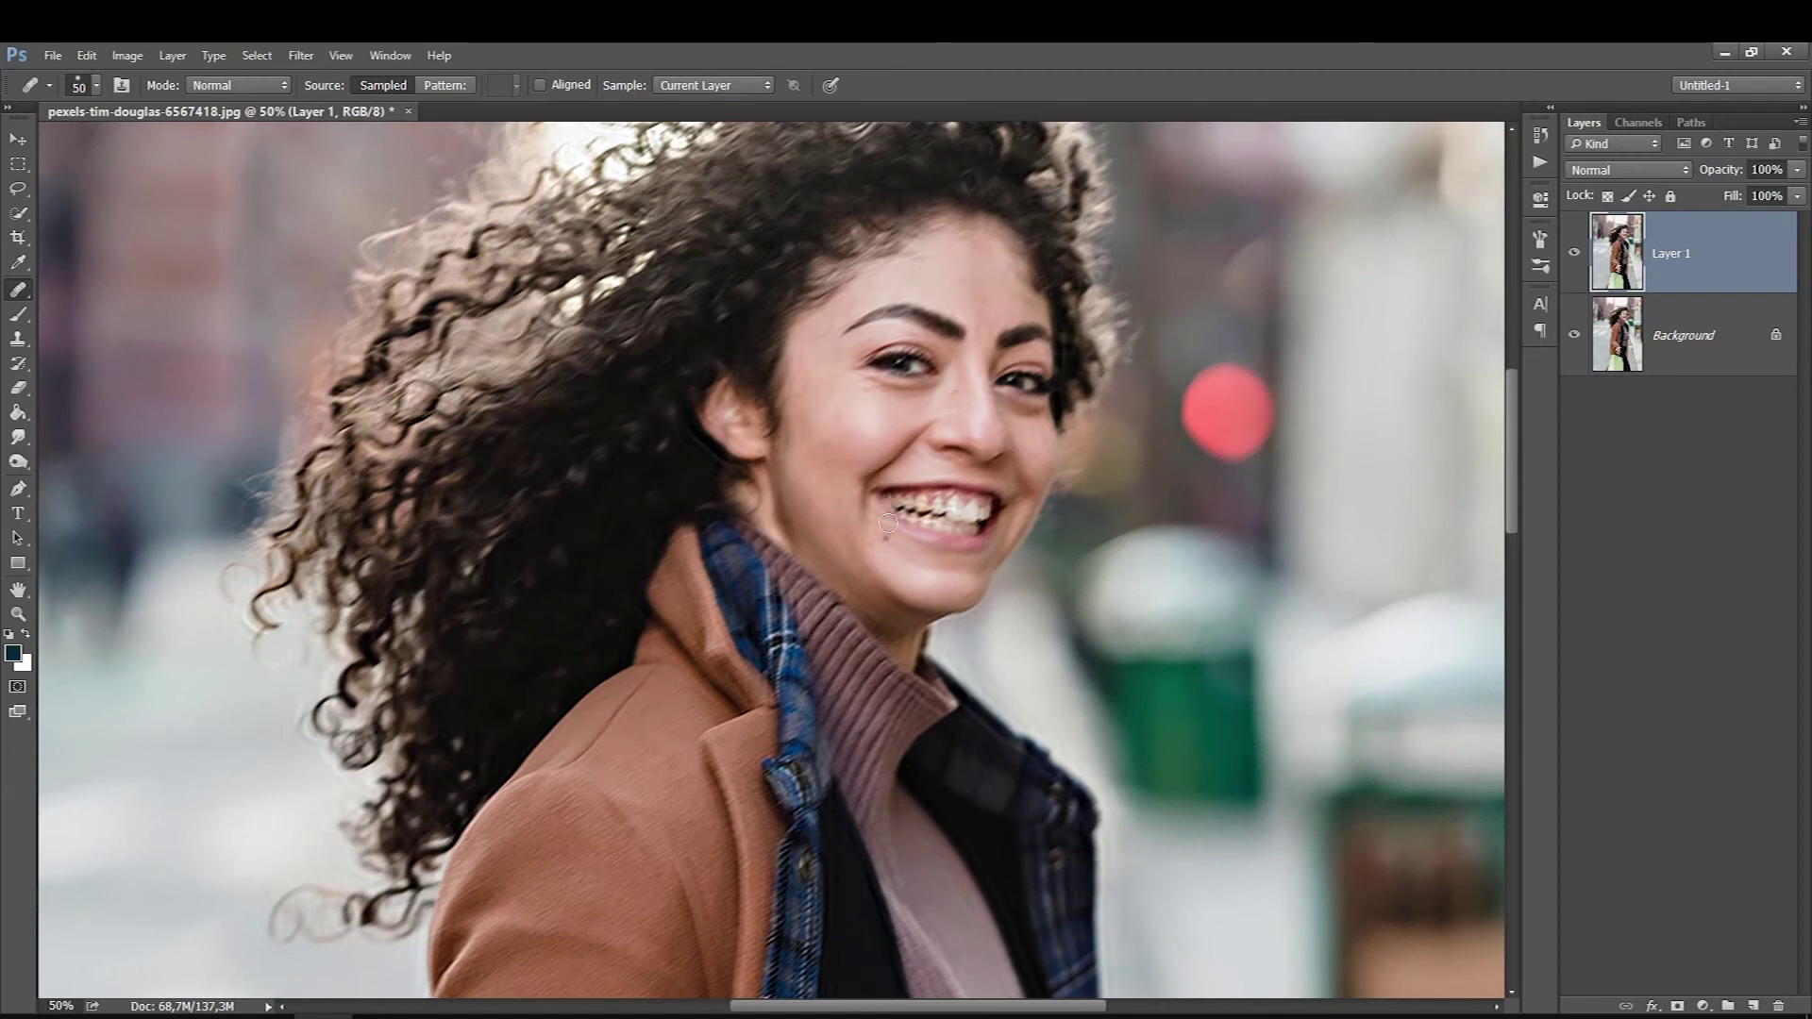
key(bracketleft)
key(bracketleft)
key(bracketleft)
key(bracketright)
drag(939, 511, 920, 504)
key(bracketright)
key(ctrl+minus)
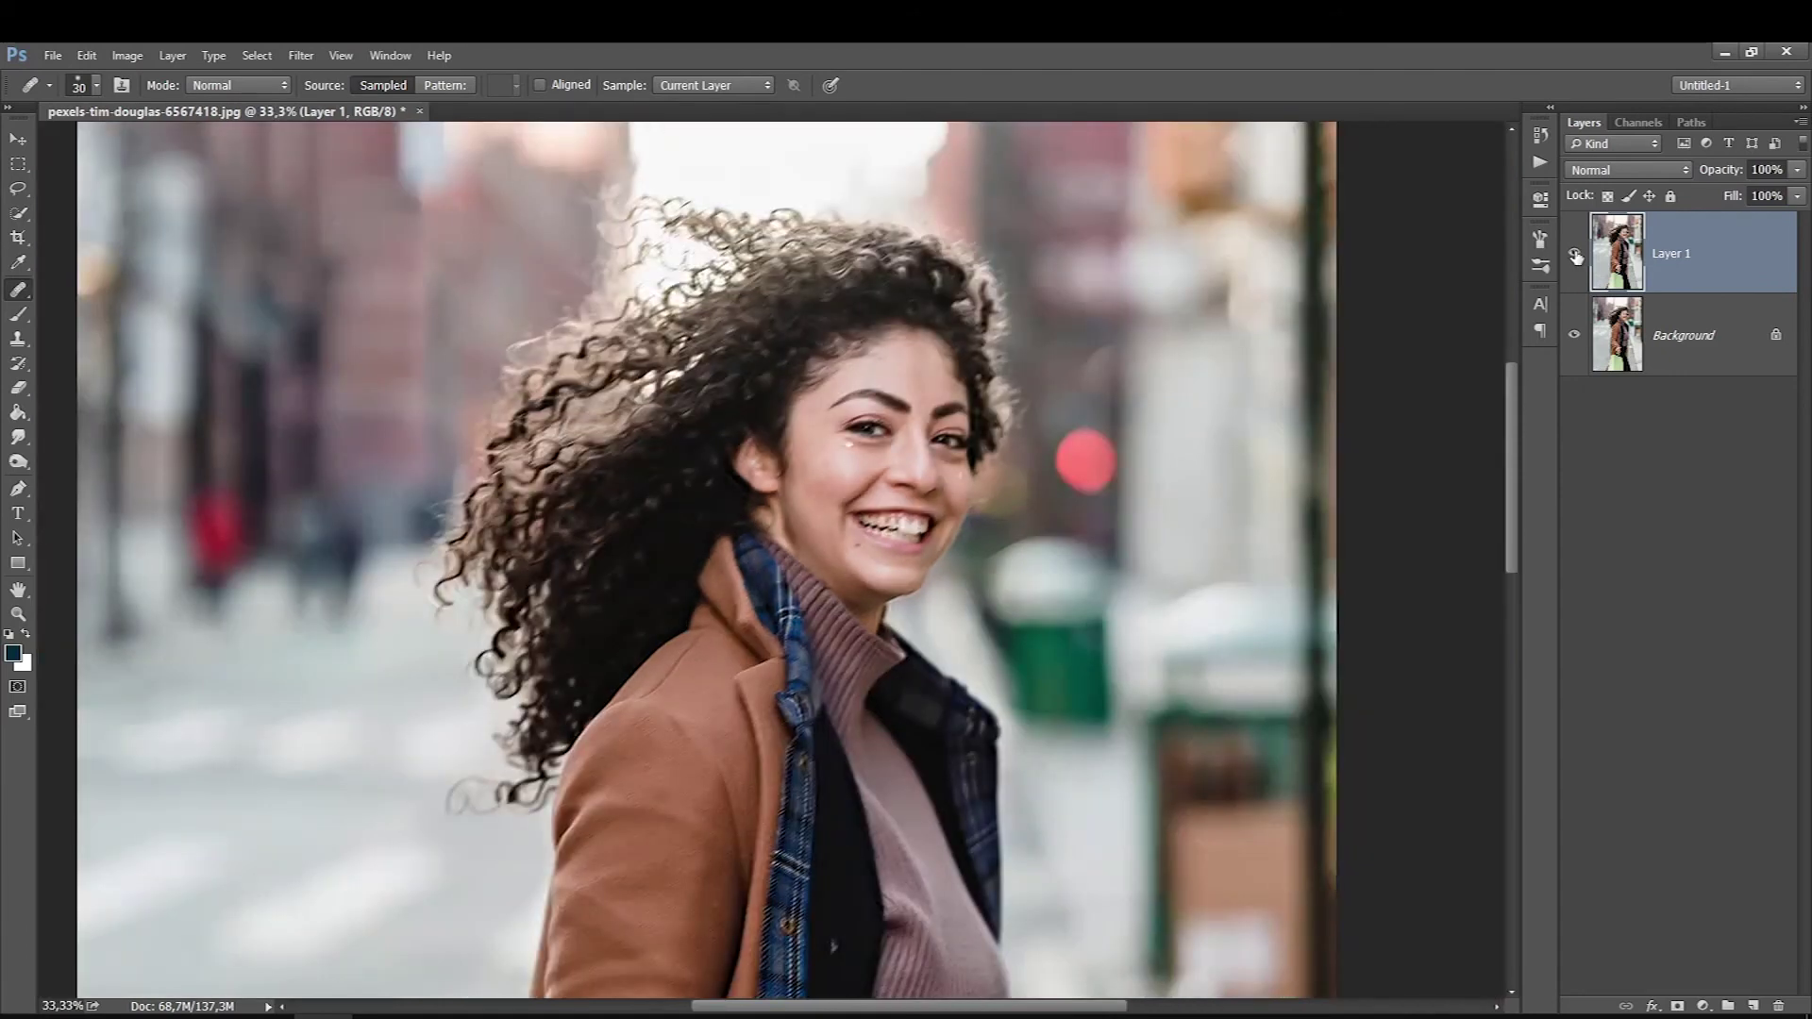
Step: Toggle Layer 1 to compare the teeth retouch against the original
click(1574, 254)
click(1575, 254)
click(1574, 255)
click(1575, 254)
click(1573, 259)
Step: Zoom in and heal more spots on her teeth, then compare against the Background layer
key(ctrl+plus)
key(bracketleft)
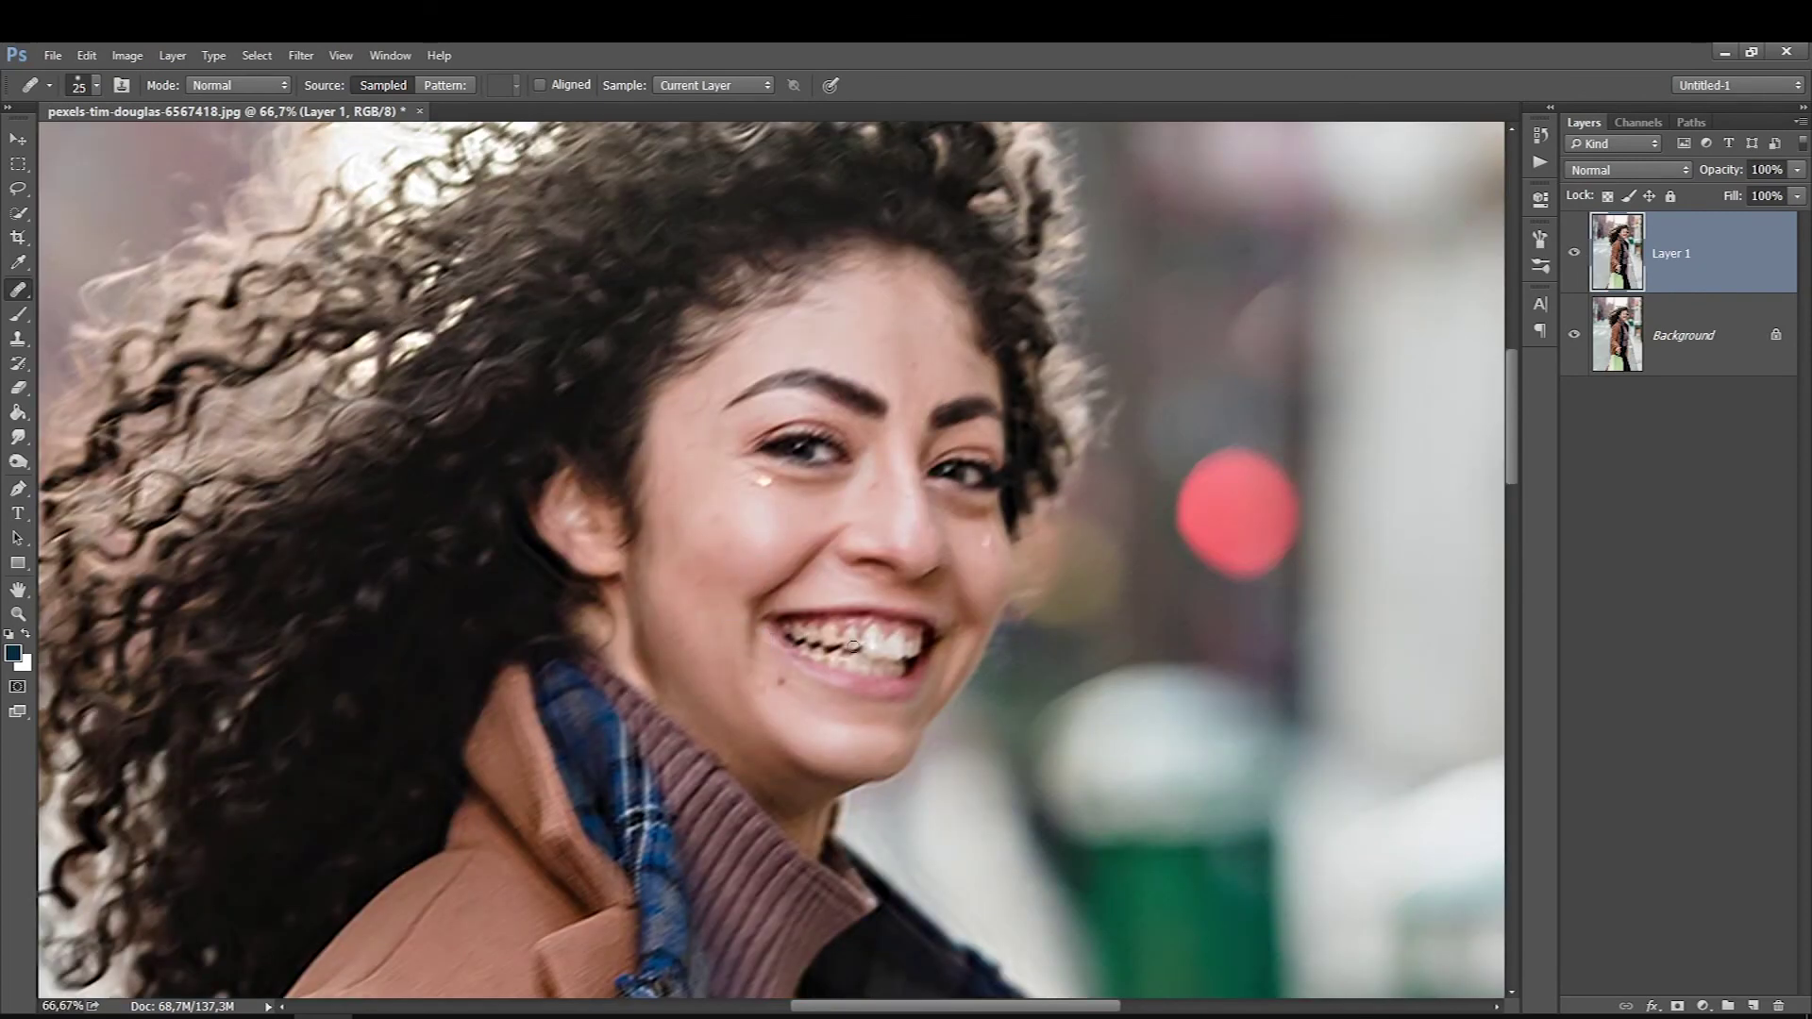
drag(831, 639, 833, 654)
key(bracketright)
drag(873, 646, 860, 663)
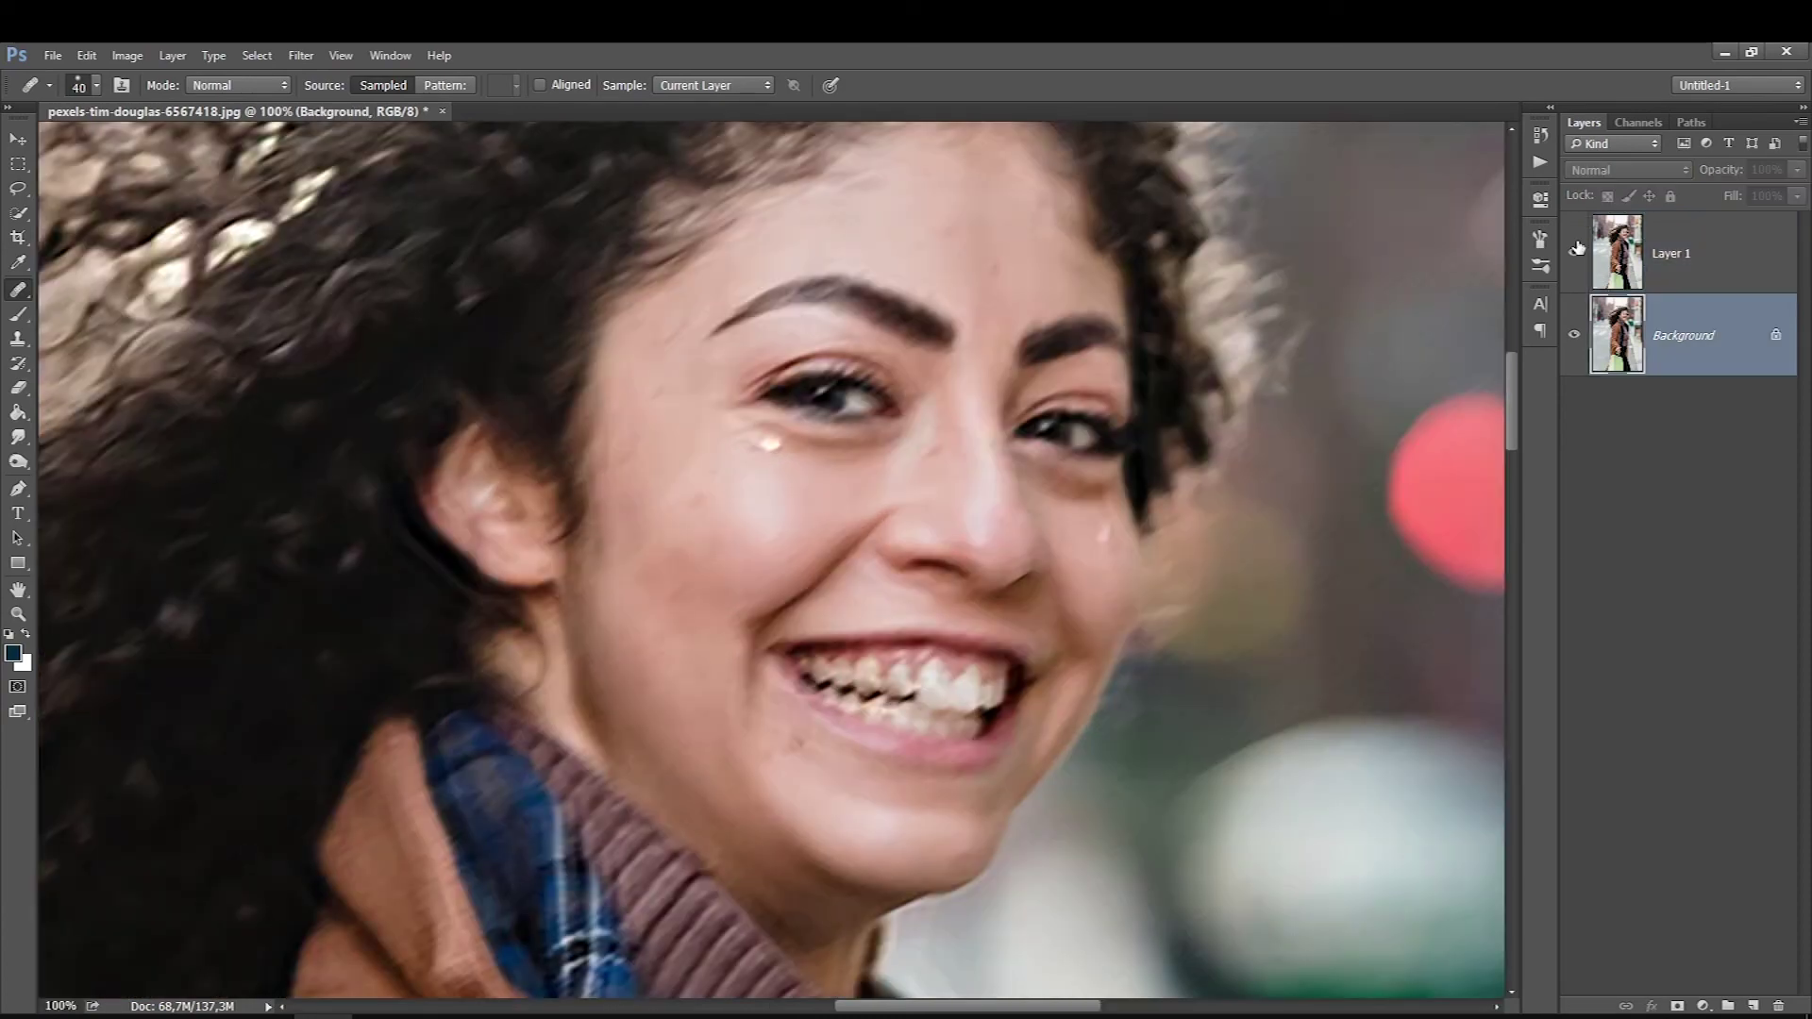
click(1572, 255)
click(1573, 255)
key(ctrl+0)
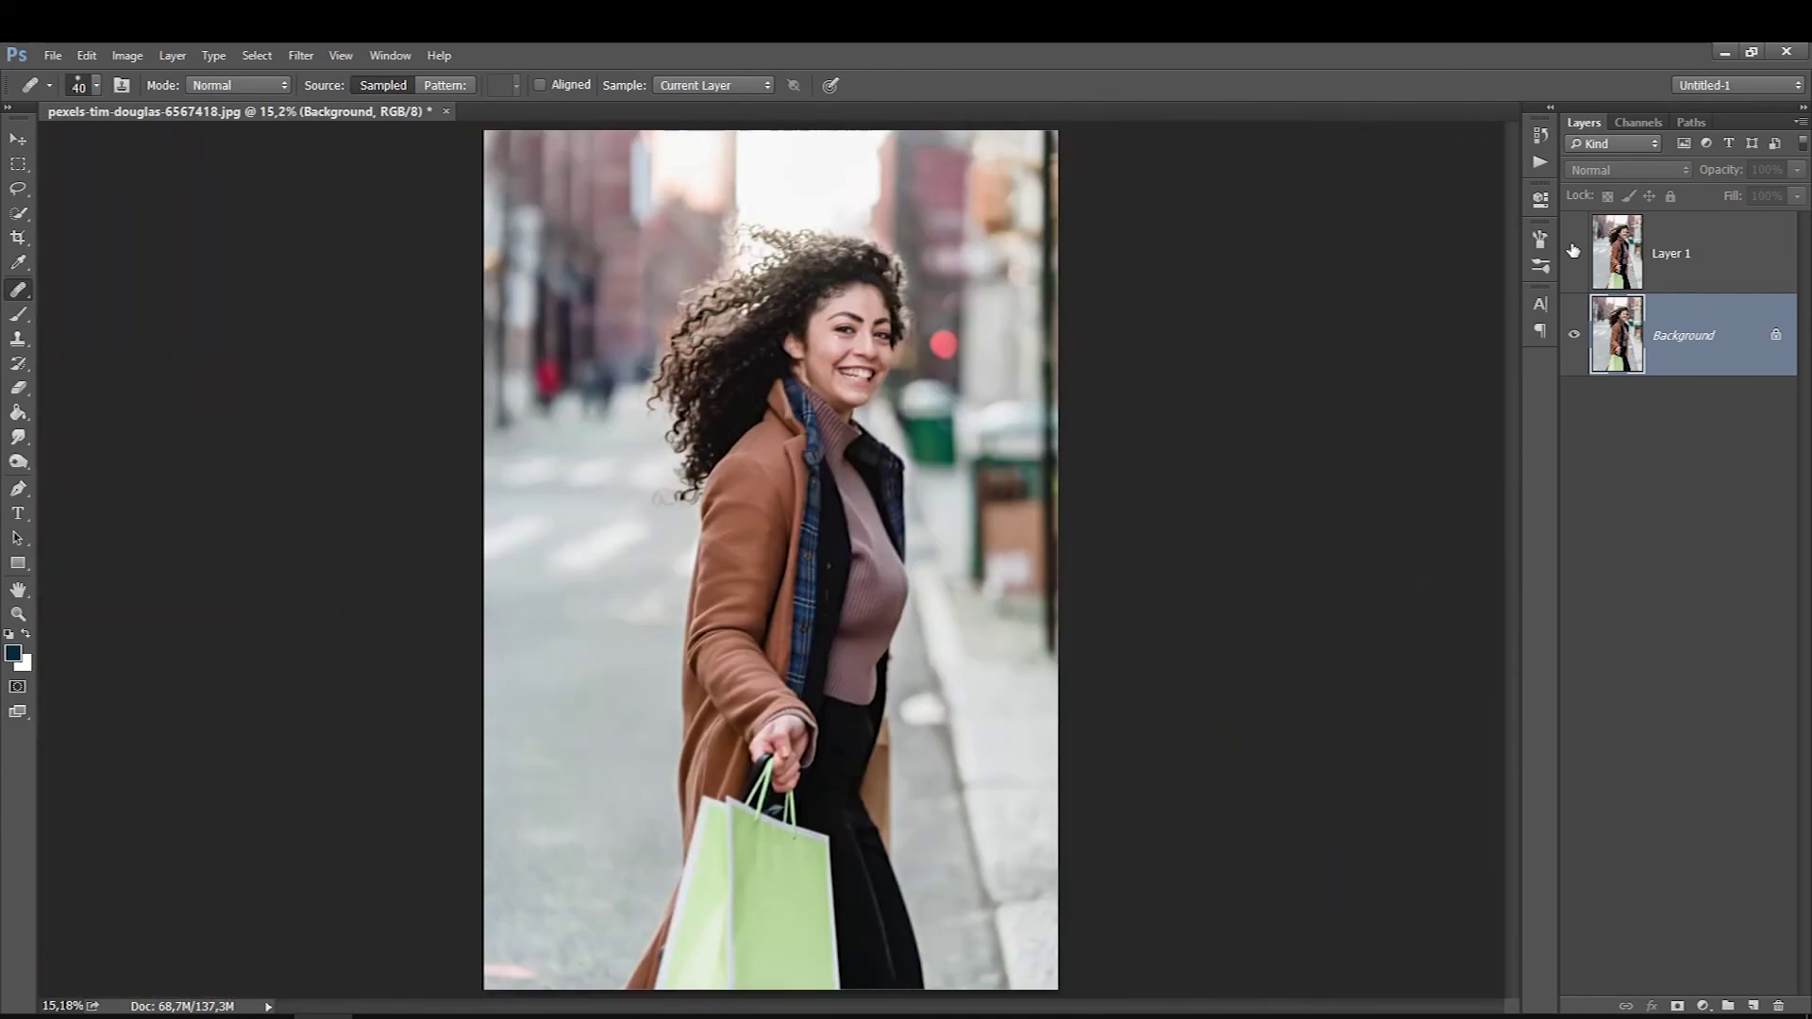